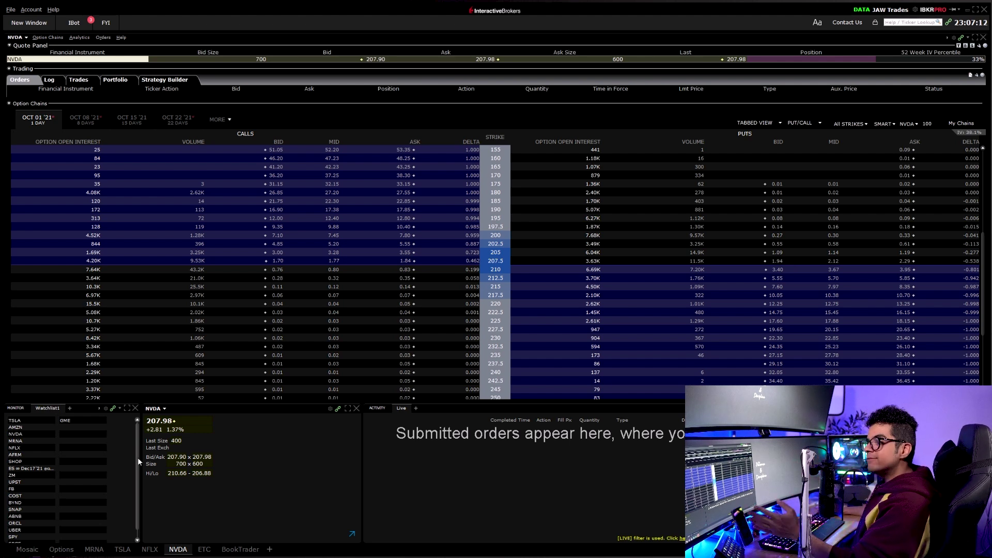
Create a new empty layout tab named 'YouTube'
{"action": "left_click", "coordinate": [270, 550]}
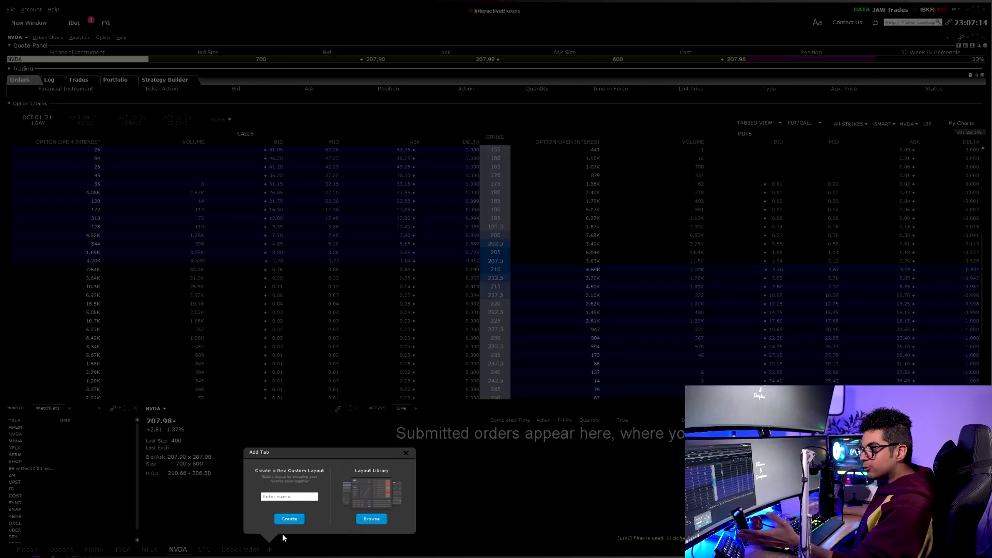
{"action": "left_click", "coordinate": [293, 495]}
{"action": "type", "text": "YouTube"}
{"action": "key", "text": "Return"}
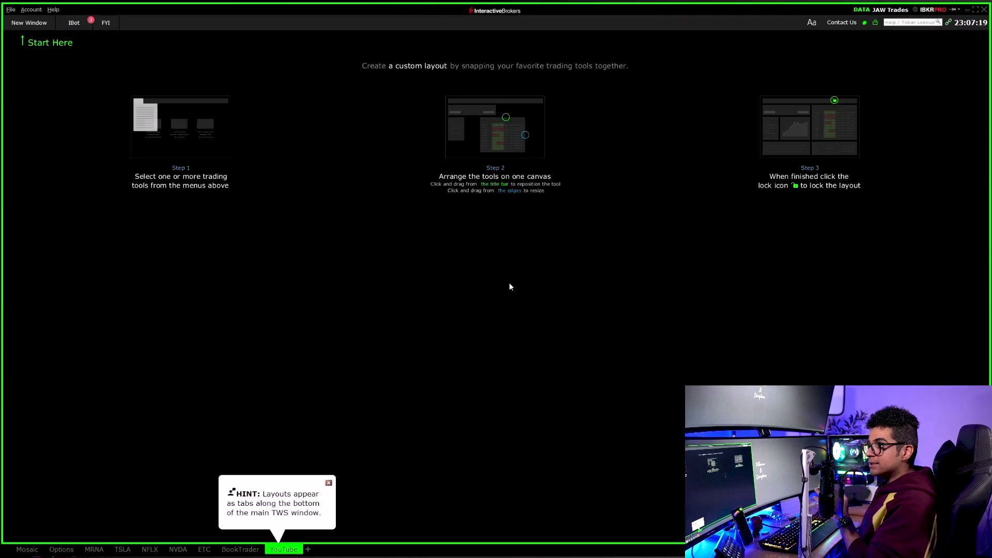
{"action": "left_click", "coordinate": [36, 25]}
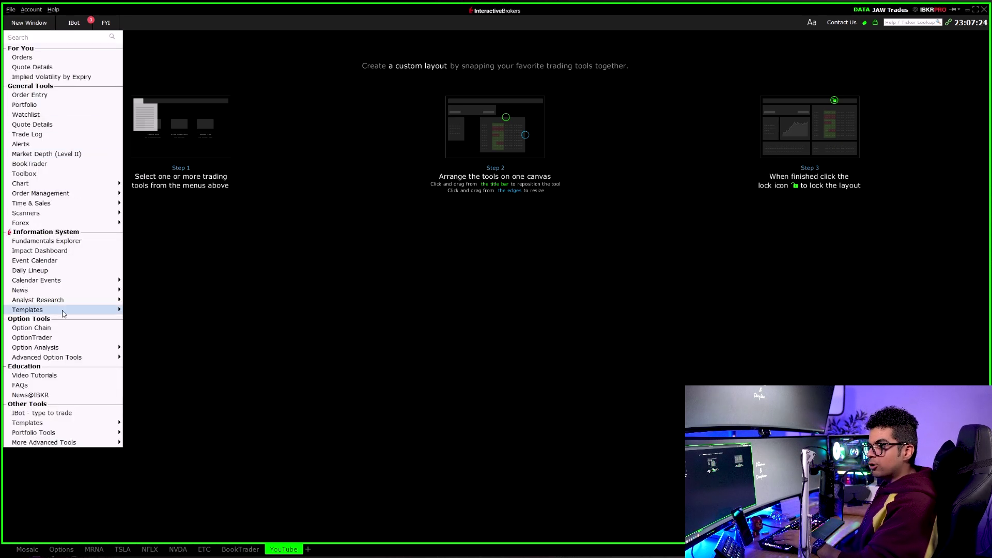
Add an OptionTrader window, dismiss the dividend notice, and stretch it across the top half
{"action": "left_click", "coordinate": [77, 337]}
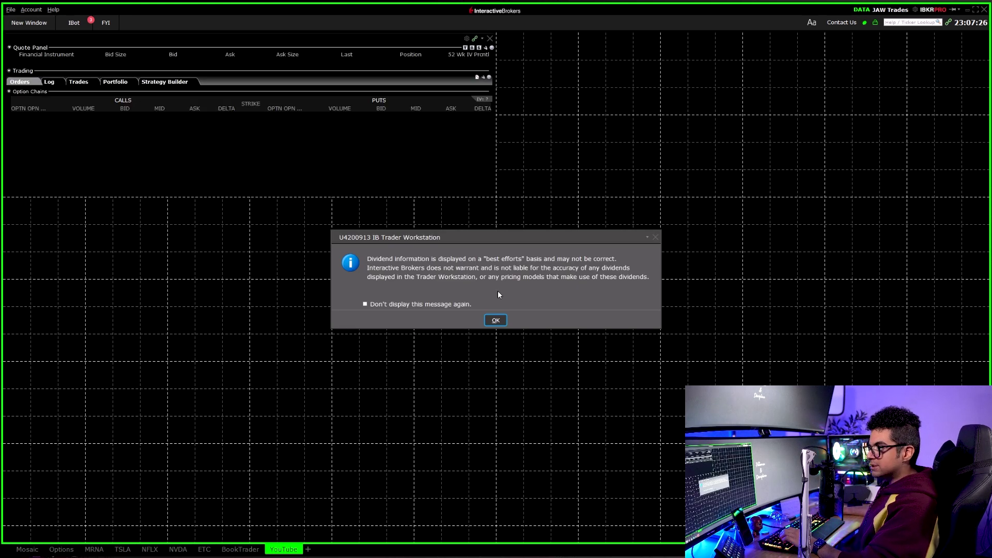
{"action": "left_click", "coordinate": [495, 320]}
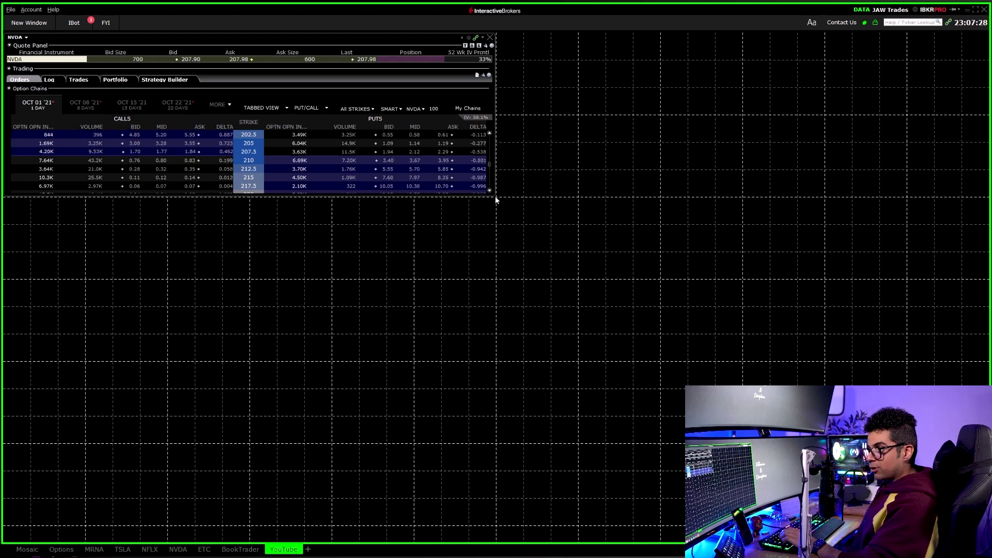
{"action": "left_click_drag", "start_coordinate": [495, 199], "coordinate": [986, 360]}
Open and close the account menu and the tool list without adding anything
{"action": "left_click", "coordinate": [32, 10]}
{"action": "left_click", "coordinate": [32, 10]}
{"action": "left_click", "coordinate": [33, 11]}
{"action": "left_click", "coordinate": [33, 10]}
{"action": "left_click", "coordinate": [29, 23]}
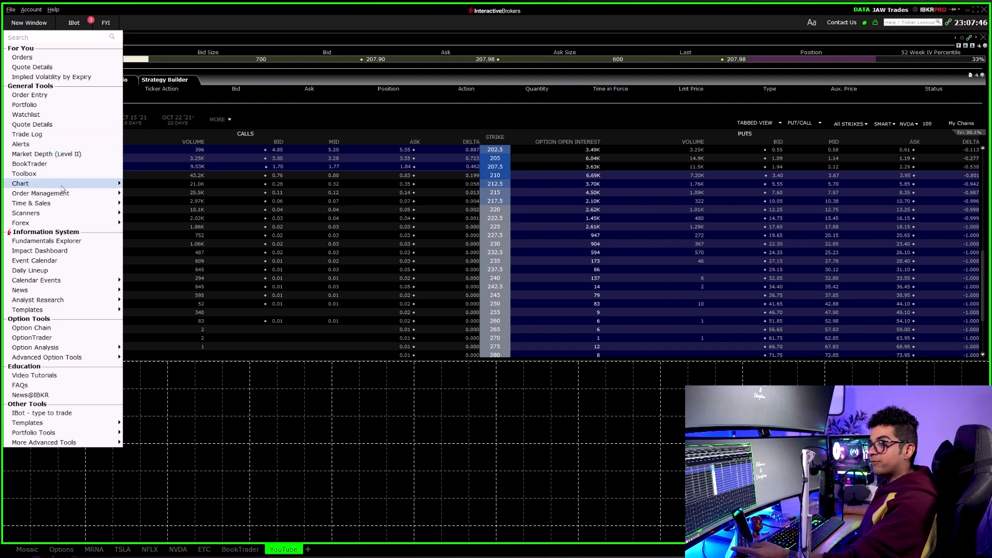
{"action": "left_click", "coordinate": [231, 380]}
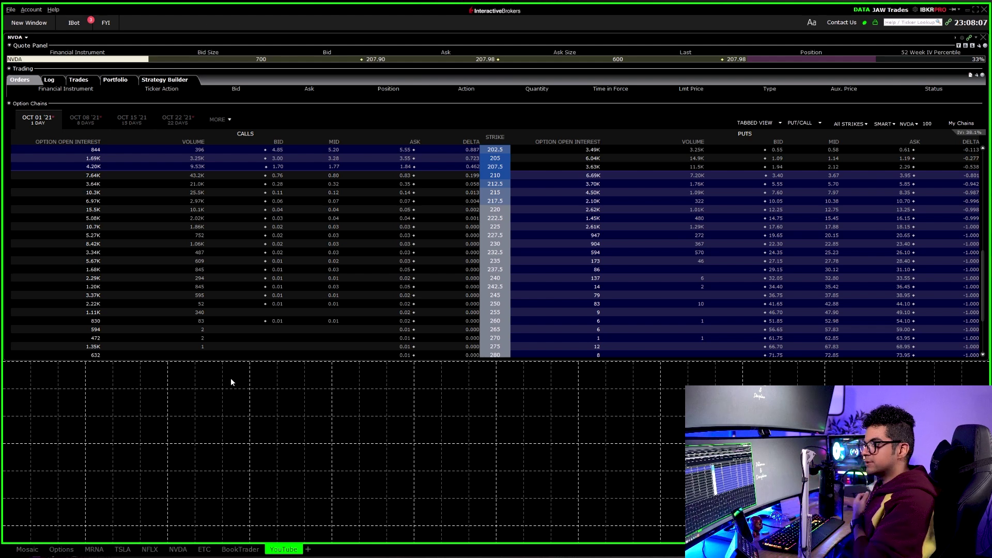
Add a Watchlist window and narrow it to a single column
{"action": "left_click", "coordinate": [22, 23]}
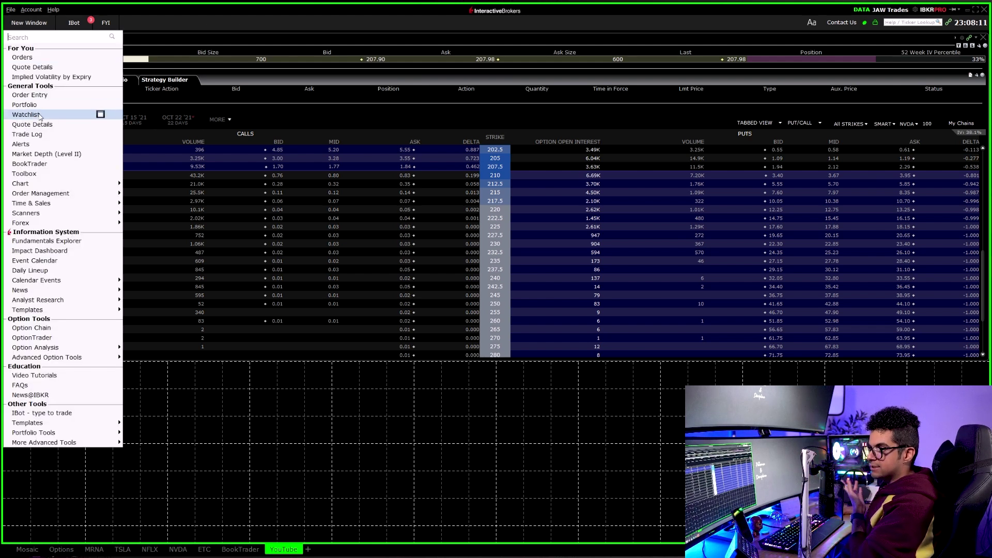
{"action": "left_click", "coordinate": [97, 114]}
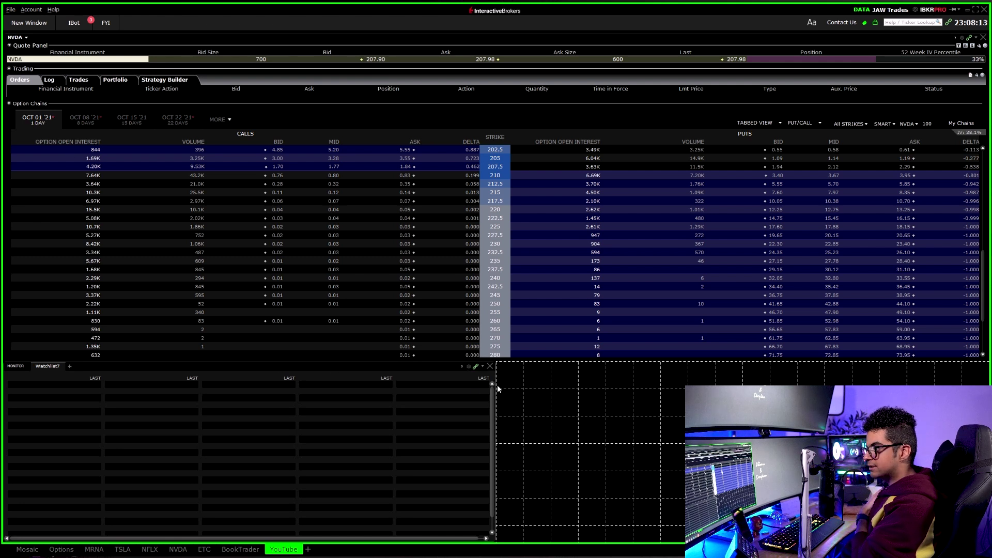
{"action": "left_click_drag", "start_coordinate": [495, 389], "coordinate": [122, 388]}
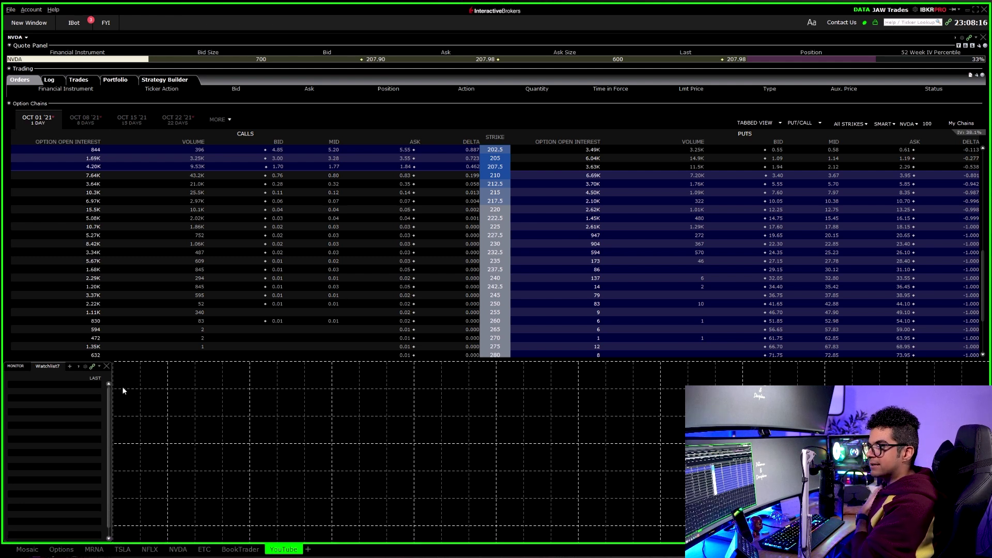
Add an NVDA Quote Details panel beside the watchlist and adjust its width
{"action": "left_click", "coordinate": [27, 23]}
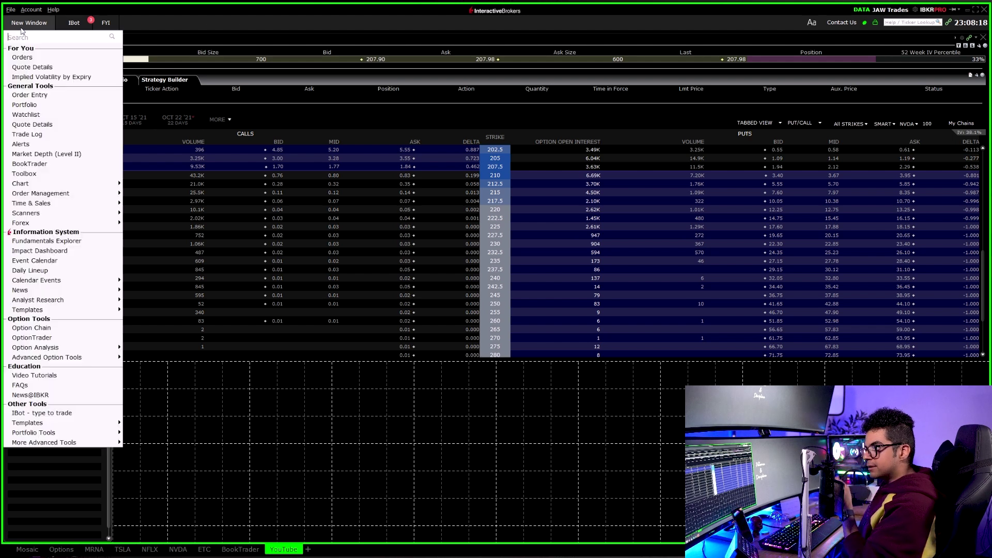
{"action": "left_click", "coordinate": [32, 125]}
{"action": "left_click_drag", "start_coordinate": [632, 385], "coordinate": [226, 400]}
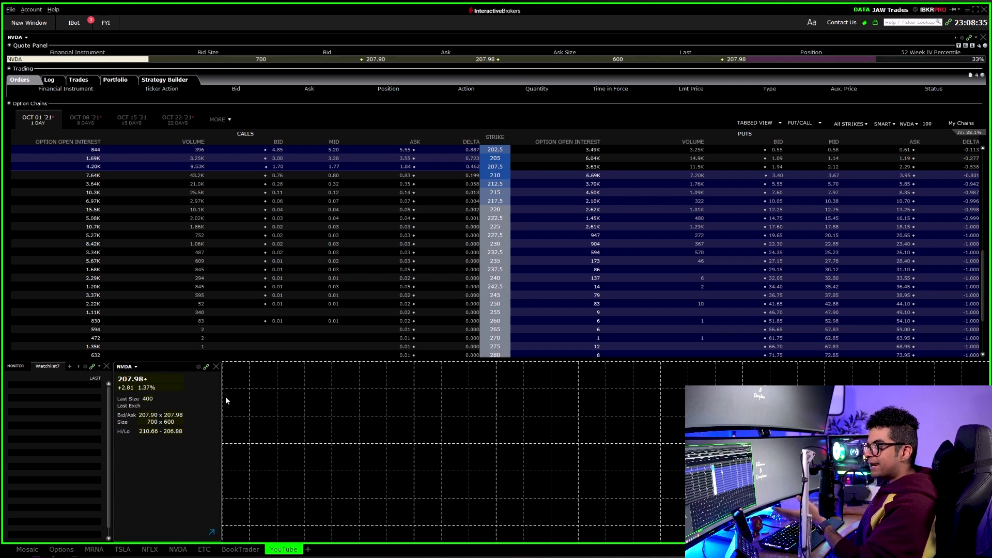
Load the NVDA Oct01'21 235 call into the quote panel, marking prices with temporary arrows
{"action": "left_click", "coordinate": [484, 279]}
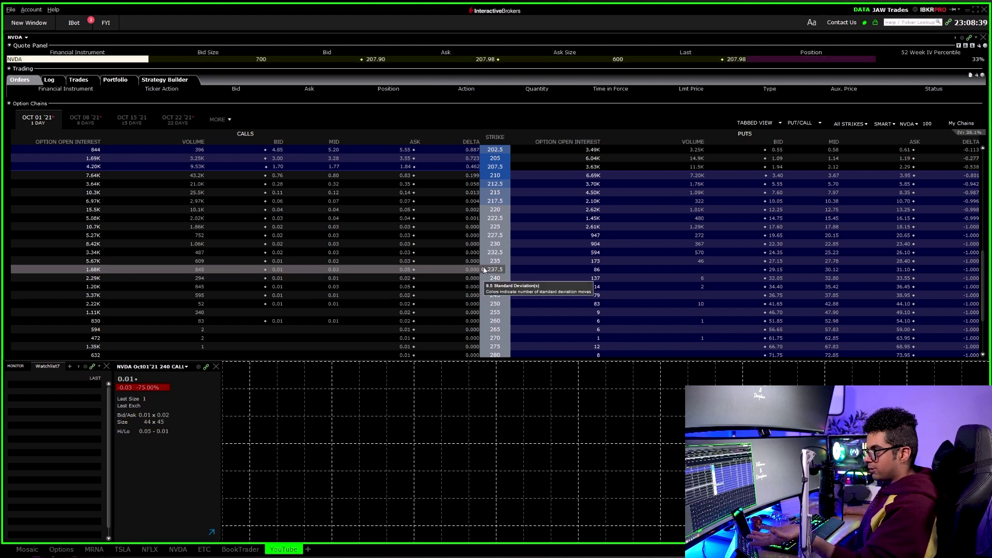
{"action": "left_click", "coordinate": [485, 261]}
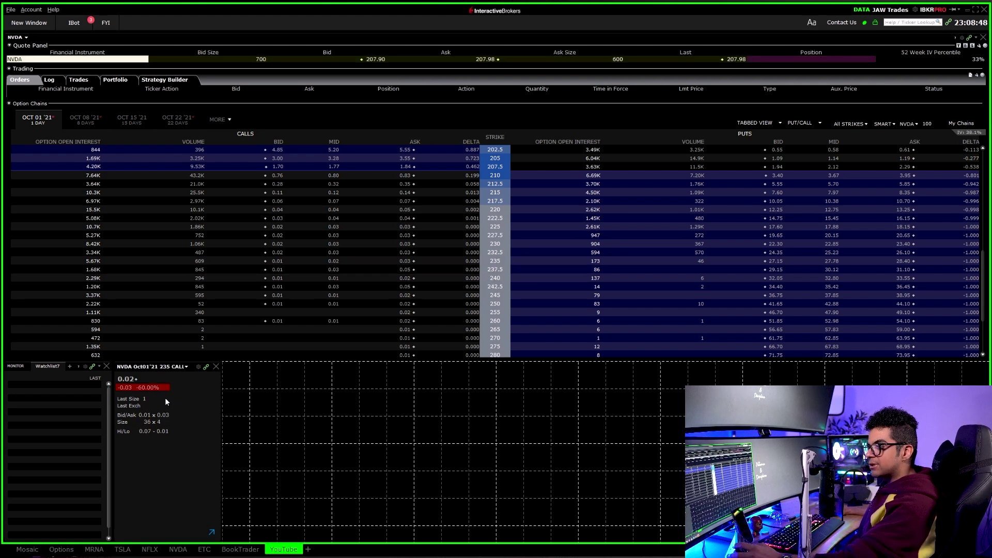
{"action": "left_click_drag", "start_coordinate": [167, 403], "coordinate": [163, 409]}
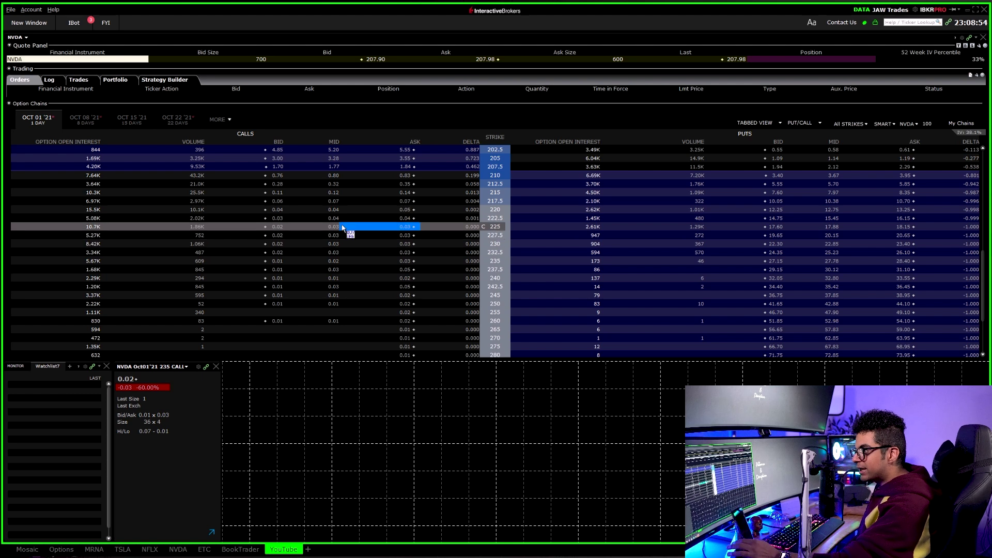
{"action": "mouse_move", "coordinate": [242, 217]}
{"action": "left_mouse_down"}
{"action": "mouse_move", "coordinate": [267, 253]}
{"action": "mouse_move", "coordinate": [254, 246]}
{"action": "mouse_move", "coordinate": [285, 255]}
{"action": "left_mouse_up"}
{"action": "left_click_drag", "start_coordinate": [279, 249], "coordinate": [284, 255]}
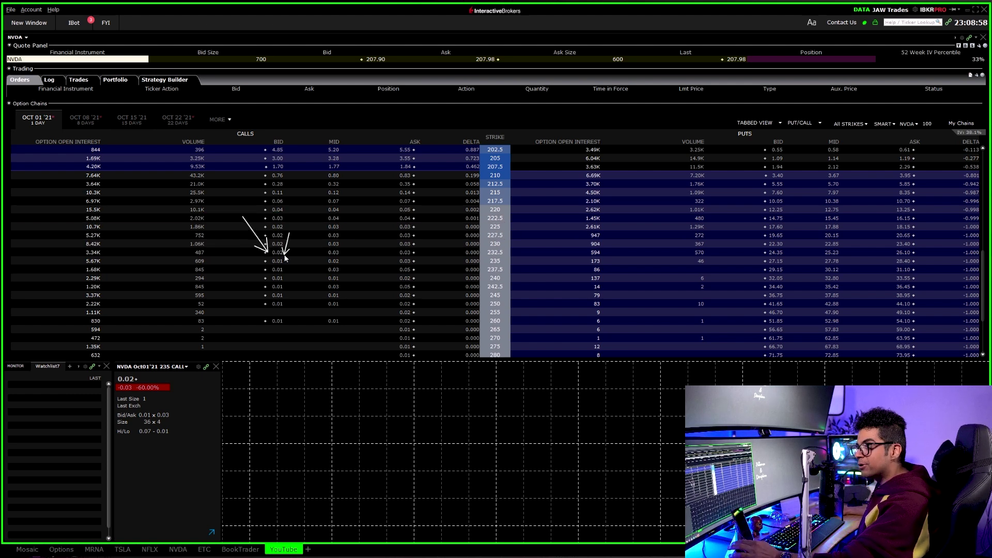
{"action": "key", "text": "Escape"}
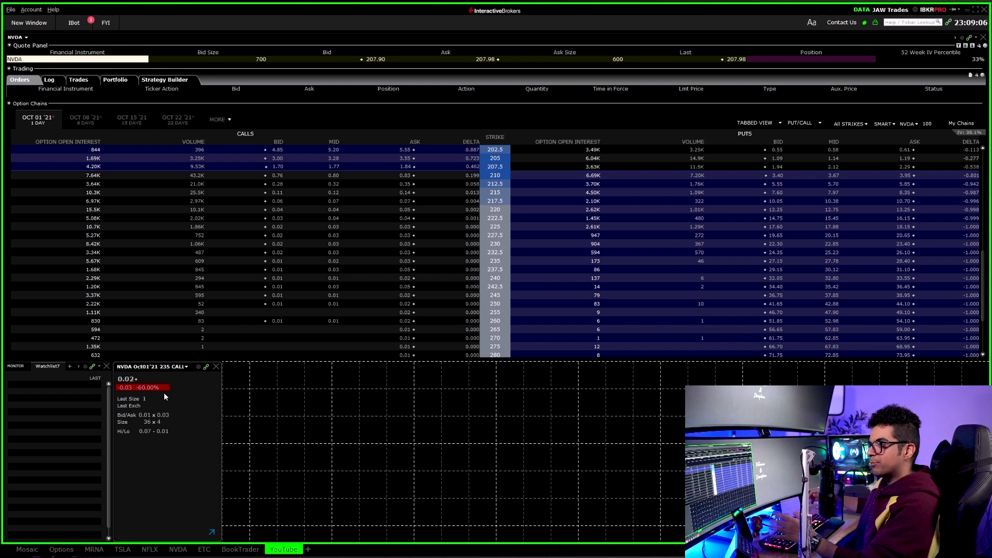
{"action": "left_click", "coordinate": [31, 24]}
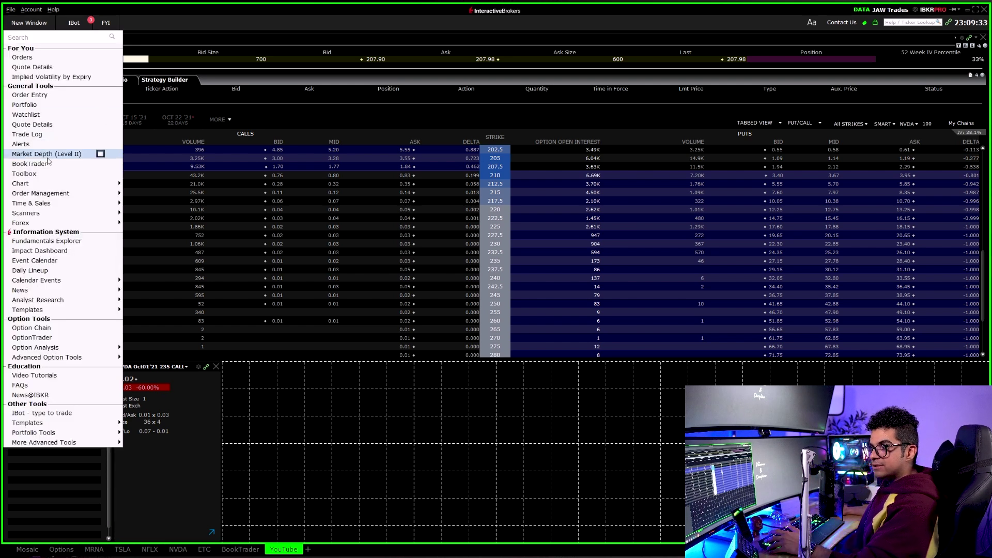
Add an Orders panel filtered to LIVE orders and widen it beside the quote details panel
{"action": "left_click", "coordinate": [47, 59]}
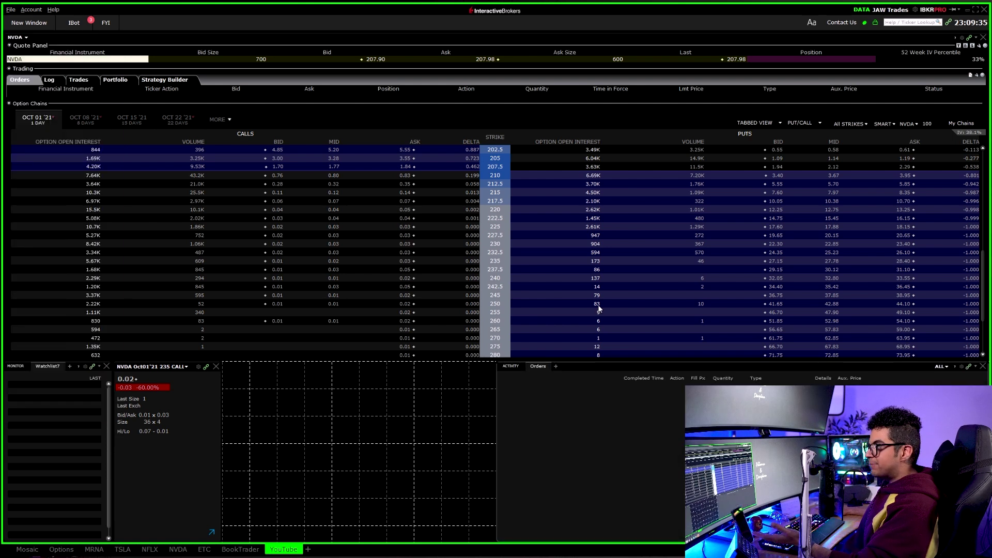
{"action": "left_click", "coordinate": [940, 366]}
{"action": "left_click", "coordinate": [938, 382]}
{"action": "left_click_drag", "start_coordinate": [497, 392], "coordinate": [234, 388]}
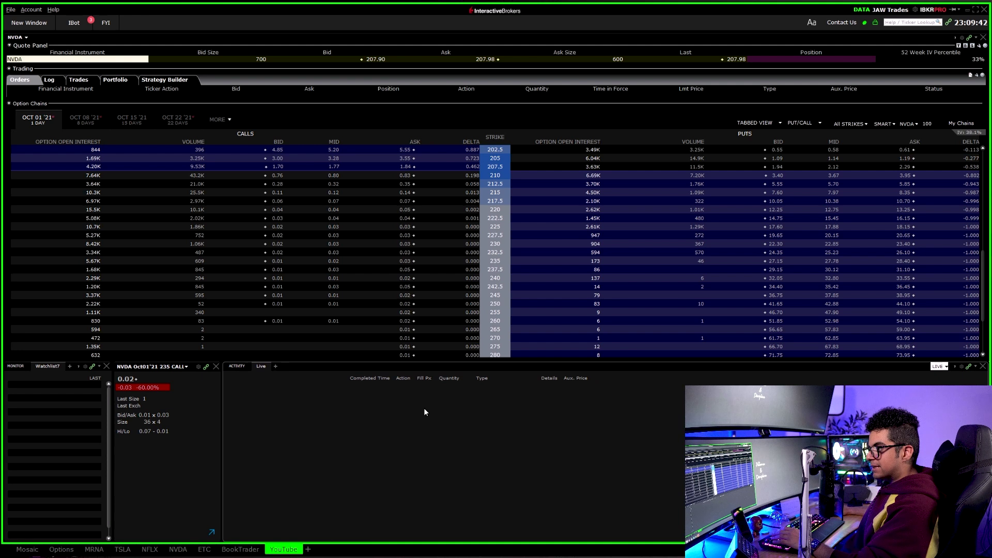
{"action": "left_click", "coordinate": [935, 367]}
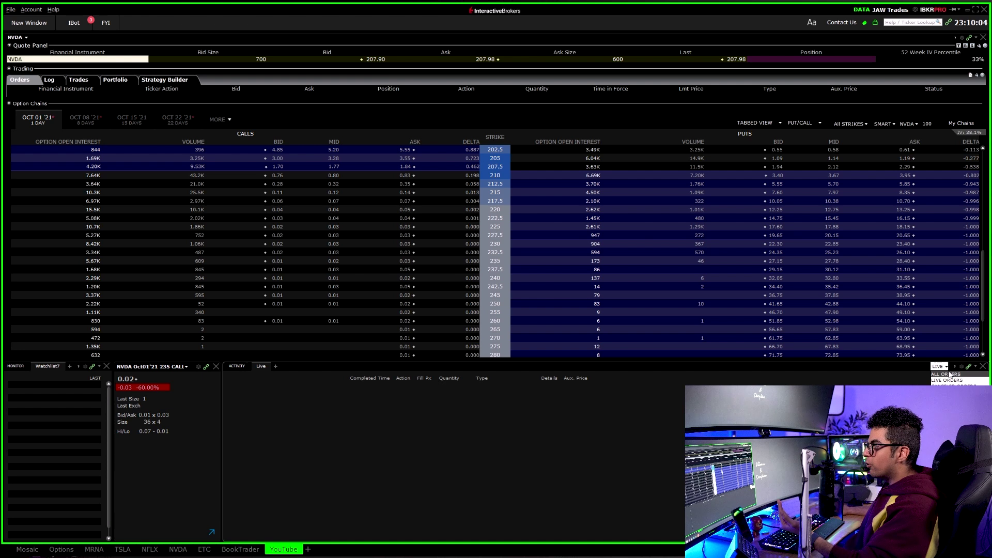
{"action": "key", "text": "Escape"}
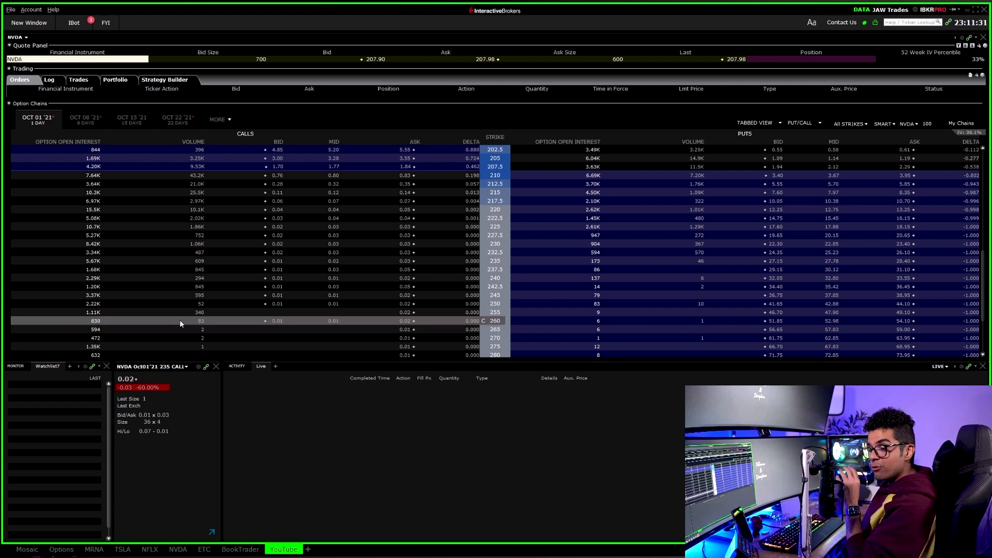
Assign the watchlist, quote, orders and option windows to the same link group
{"action": "left_click", "coordinate": [95, 369]}
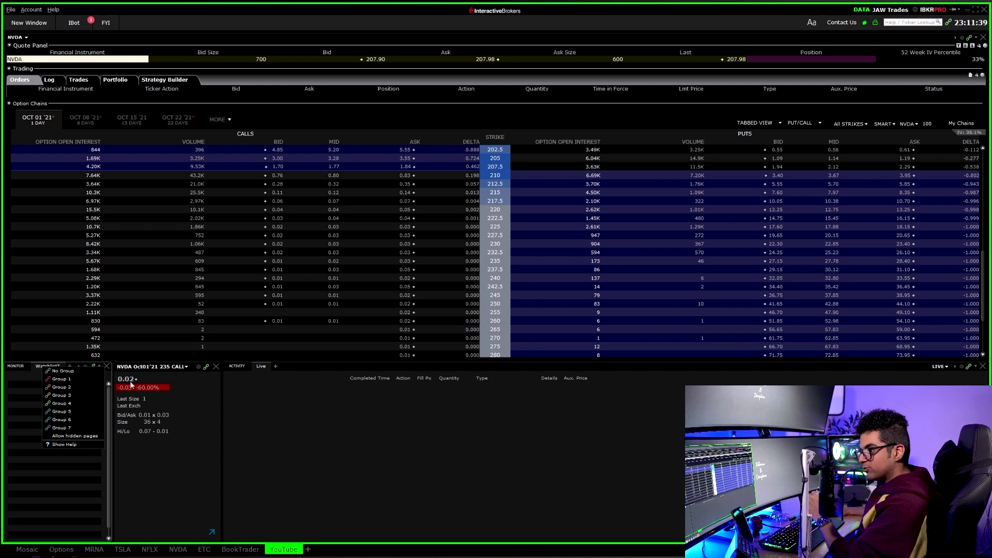
{"action": "left_click", "coordinate": [70, 428]}
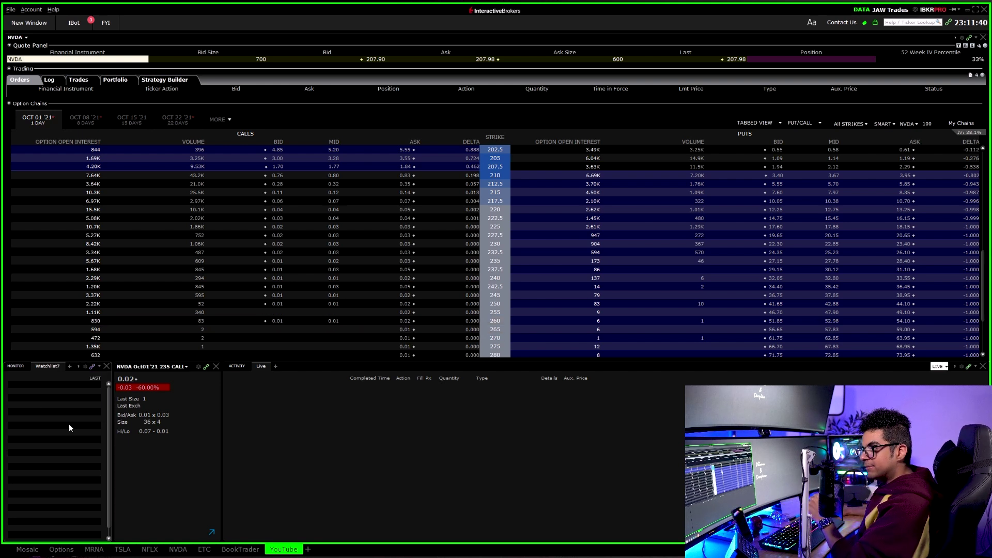
{"action": "left_click", "coordinate": [203, 368]}
{"action": "left_click", "coordinate": [182, 436]}
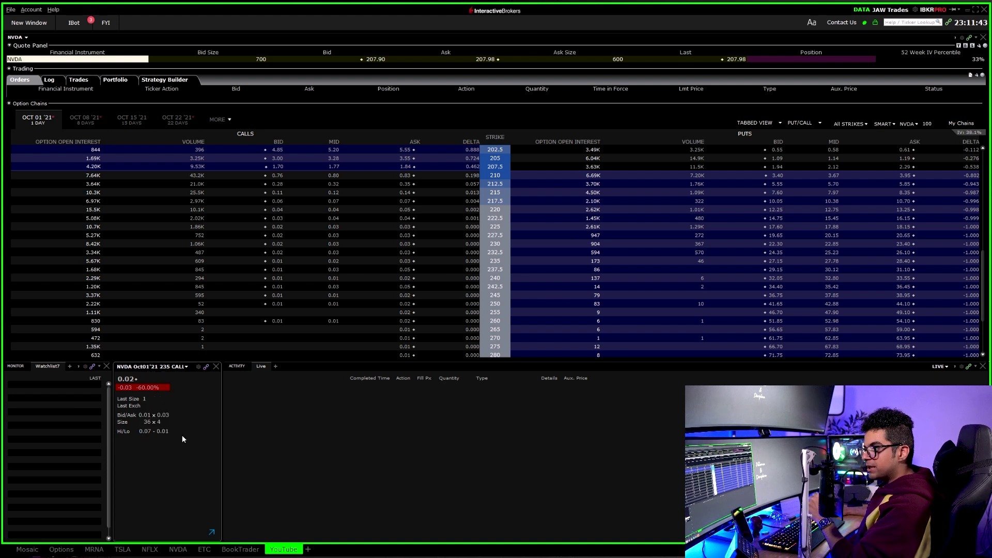
{"action": "left_click", "coordinate": [969, 367]}
{"action": "left_click", "coordinate": [956, 377]}
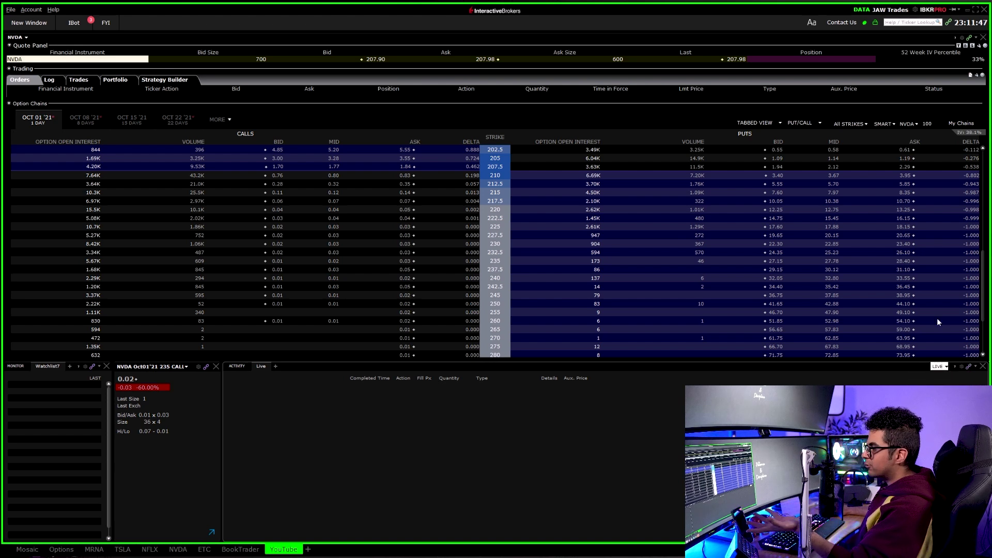
{"action": "left_click", "coordinate": [969, 37]}
{"action": "left_click", "coordinate": [939, 96]}
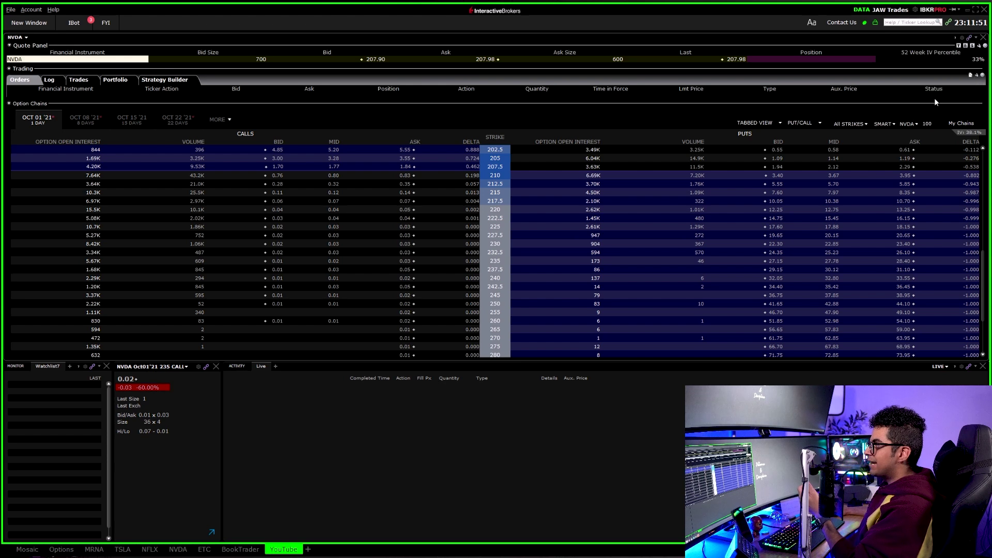
Add AMZN and TSLA to the watchlist and show AMZN in the linked panels
{"action": "left_click", "coordinate": [16, 386]}
{"action": "type", "text": "A"}
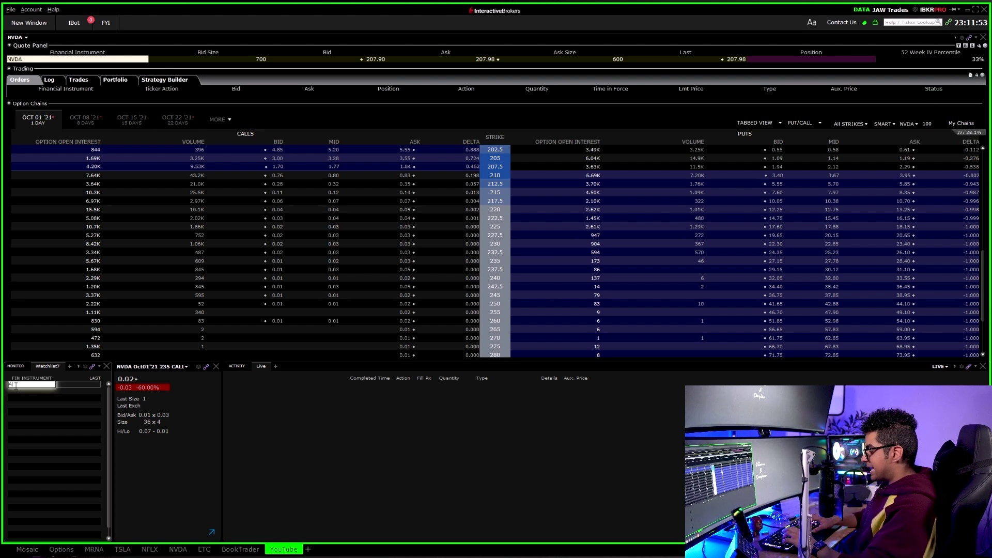
{"action": "type", "text": "MZN"}
{"action": "key", "text": "Return"}
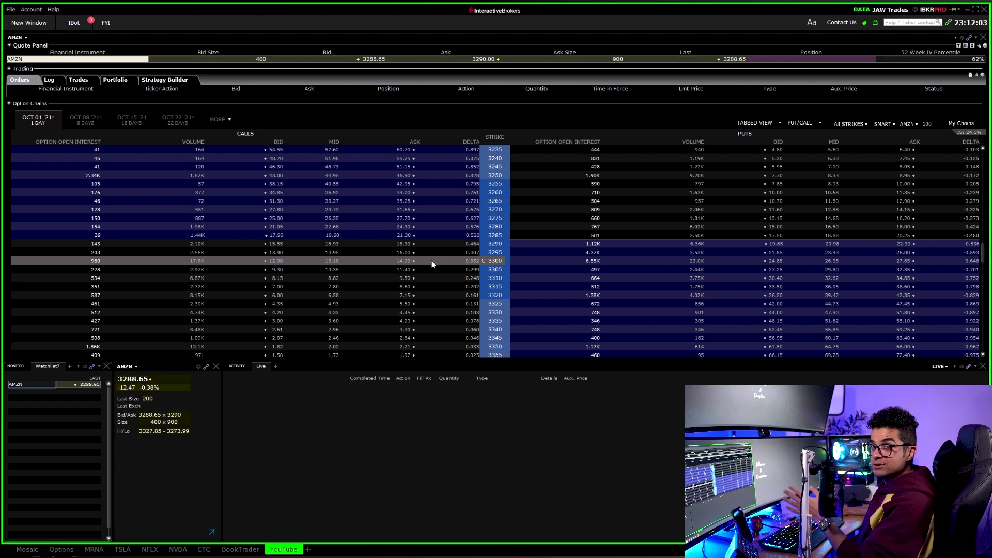
{"action": "left_click", "coordinate": [31, 391]}
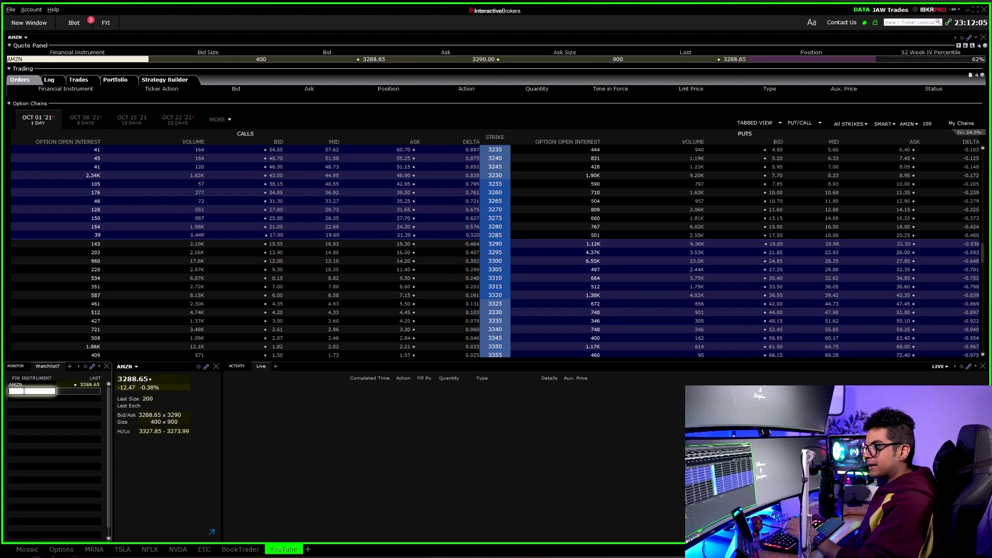
{"action": "type", "text": "TSLA"}
{"action": "key", "text": "Return"}
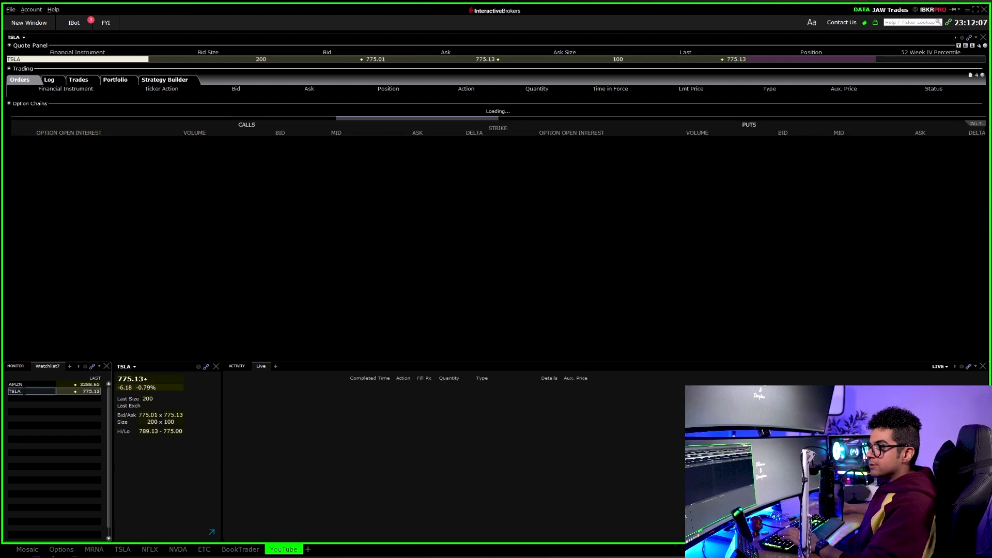
{"action": "left_click", "coordinate": [21, 384]}
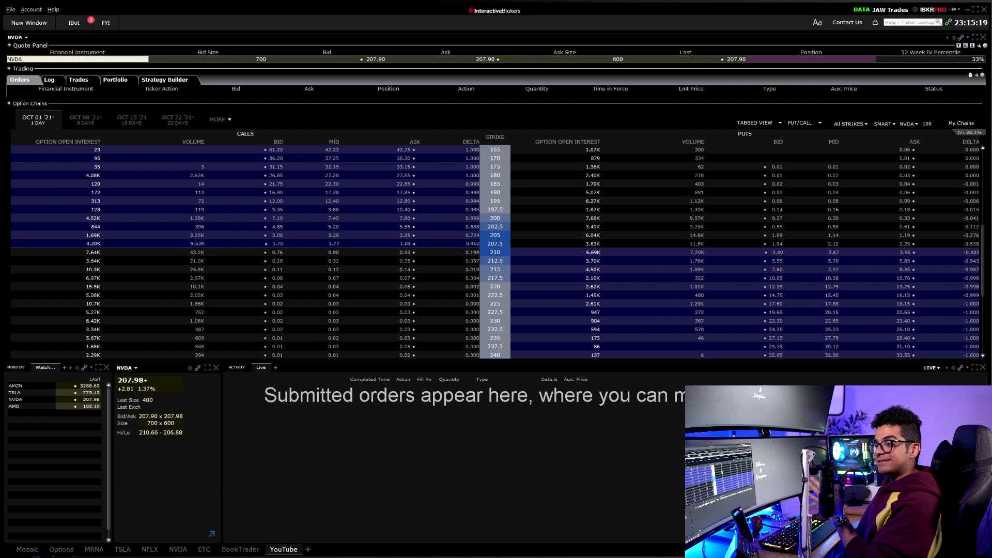
Show TSLA, then AMD, in the linked panels and dismiss the YouTube tab's Close Tab menu
{"action": "left_click", "coordinate": [34, 393]}
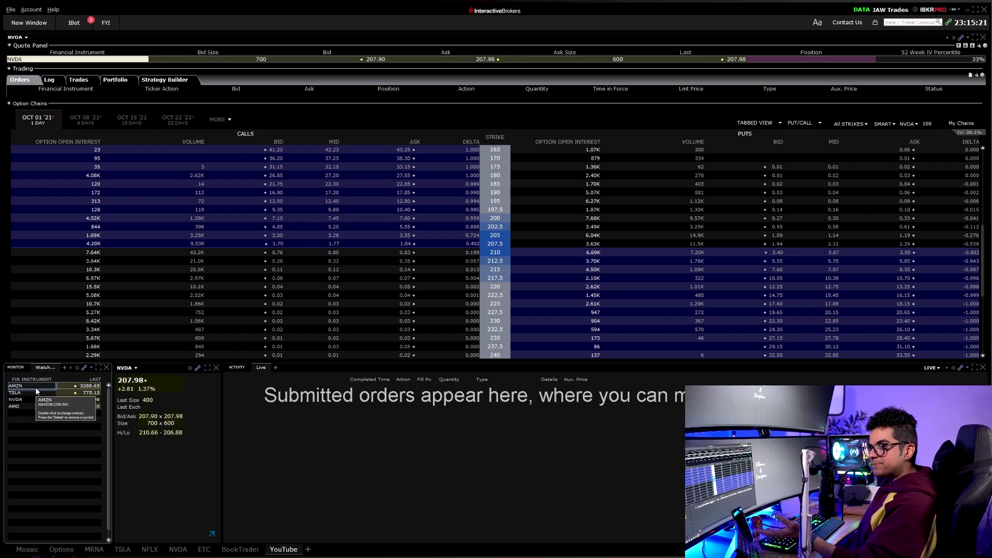
{"action": "left_click", "coordinate": [26, 407]}
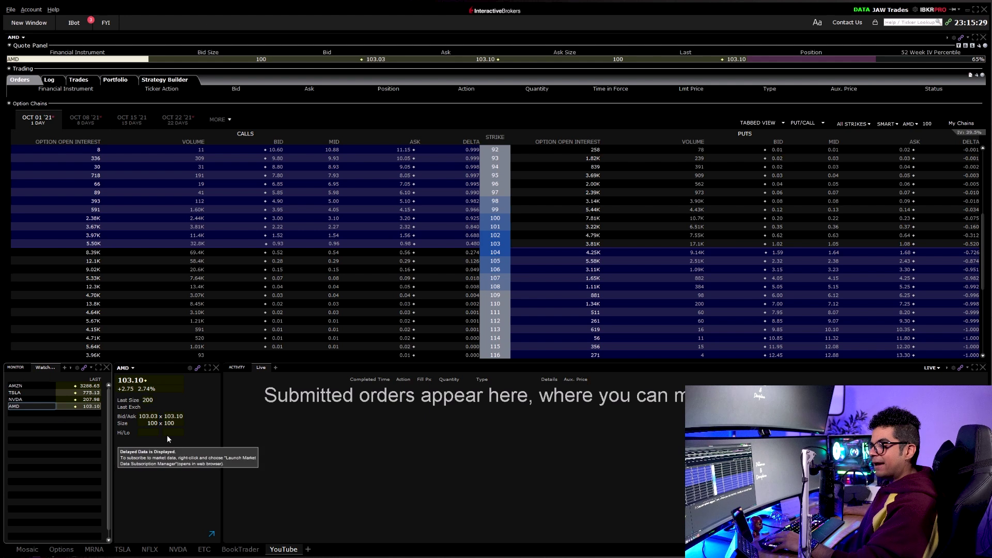
{"action": "right_click", "coordinate": [283, 548]}
{"action": "left_click", "coordinate": [314, 515]}
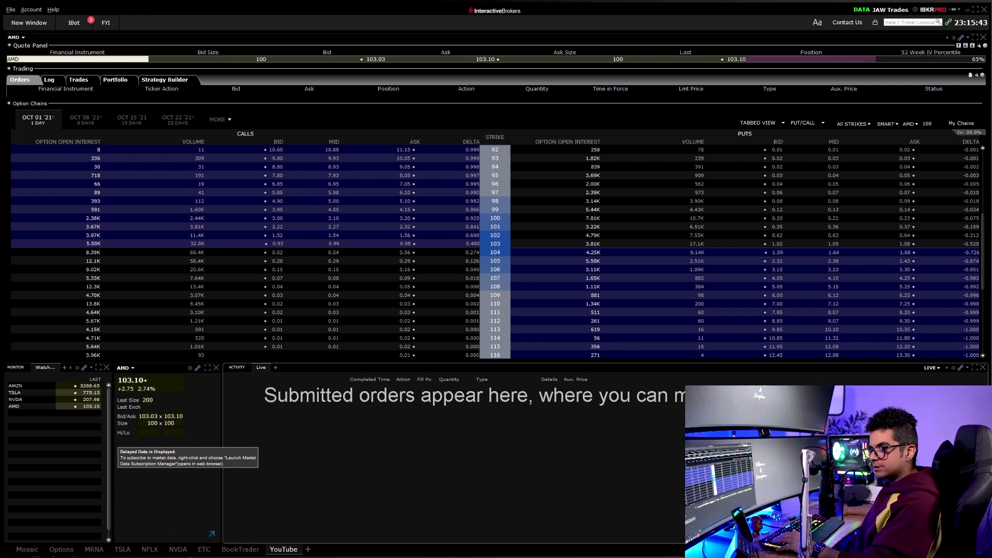
Visit the NVDA and NFLX pages, return to NVDA, and open the OptionTrader configuration
{"action": "left_click", "coordinate": [178, 550]}
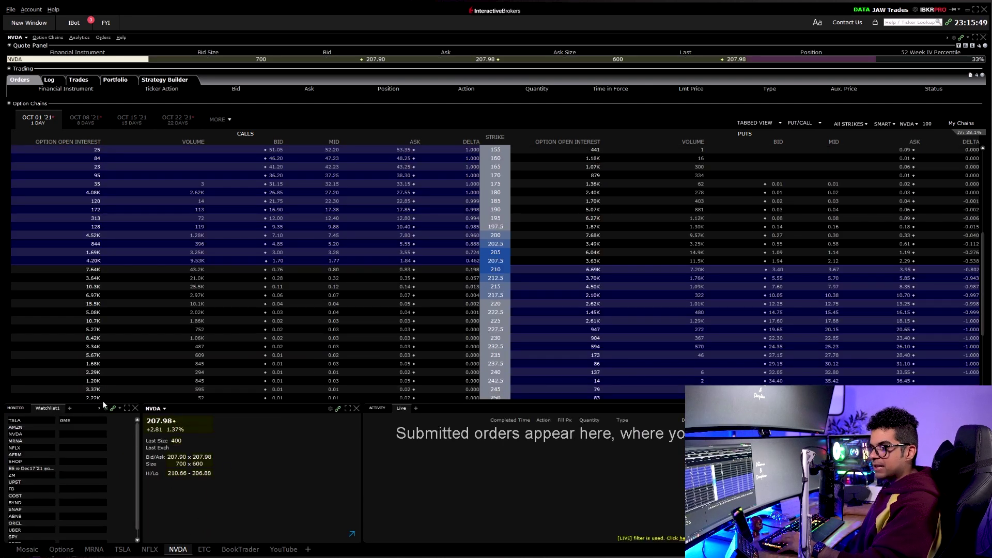
{"action": "left_click", "coordinate": [113, 408]}
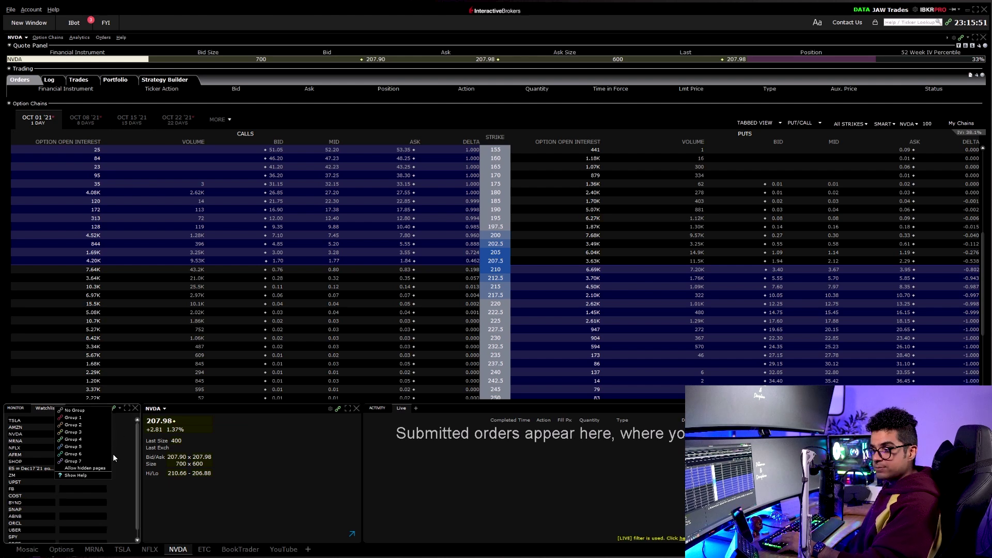
{"action": "left_click", "coordinate": [112, 409]}
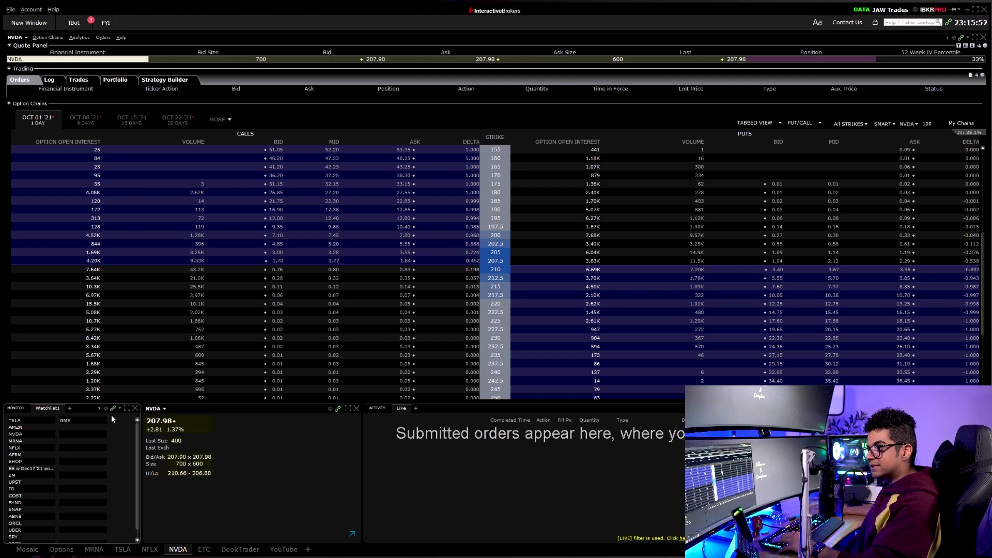
{"action": "left_click", "coordinate": [155, 552]}
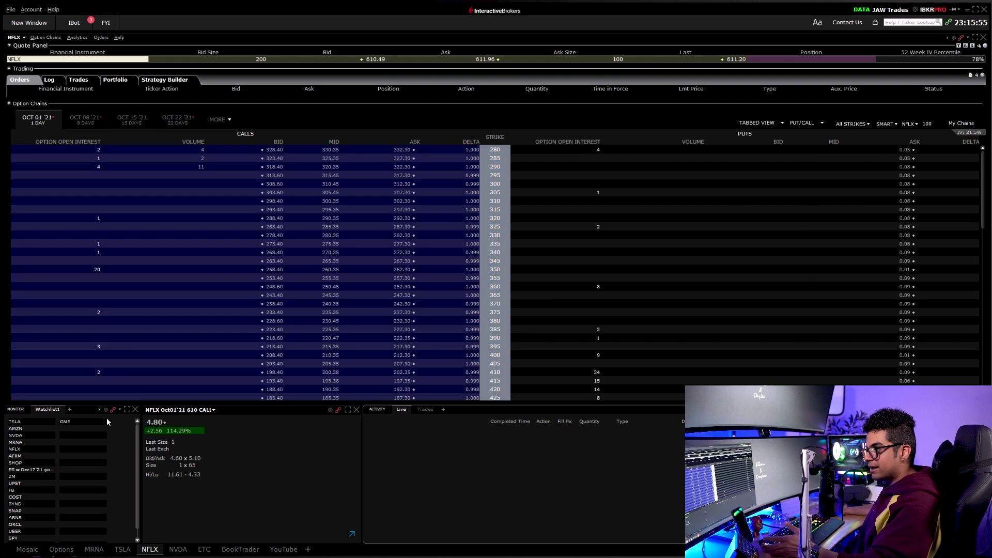
{"action": "left_click", "coordinate": [176, 551]}
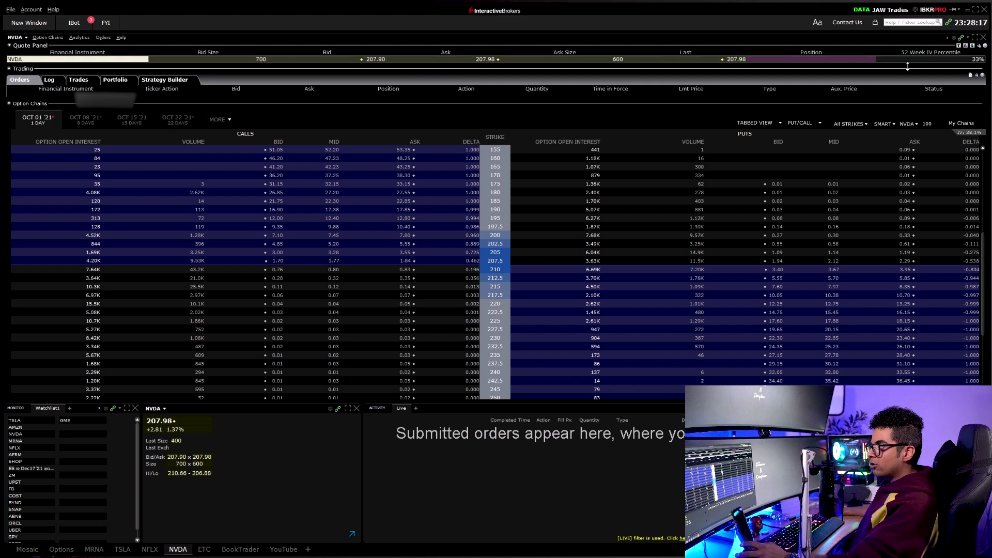
{"action": "left_click", "coordinate": [958, 45]}
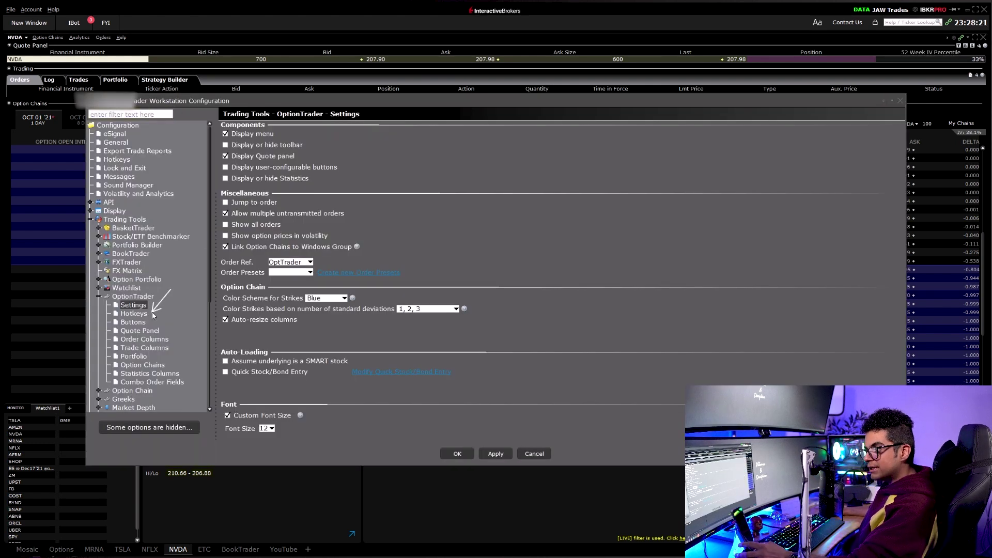
Expand and collapse BookTrader, then select Hotkeys under OptionTrader in the configuration tree
{"action": "left_click_drag", "start_coordinate": [177, 278], "coordinate": [154, 298]}
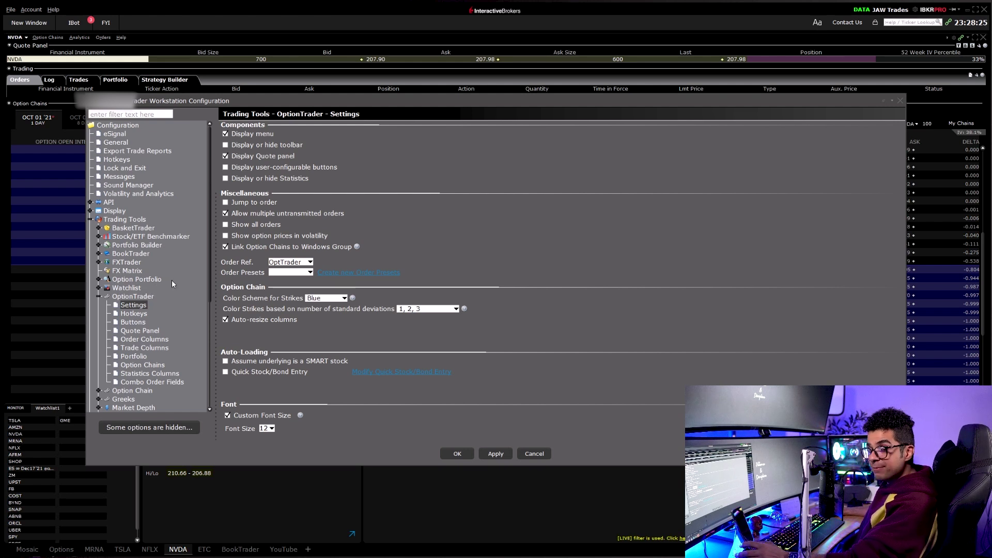
{"action": "left_click", "coordinate": [99, 254]}
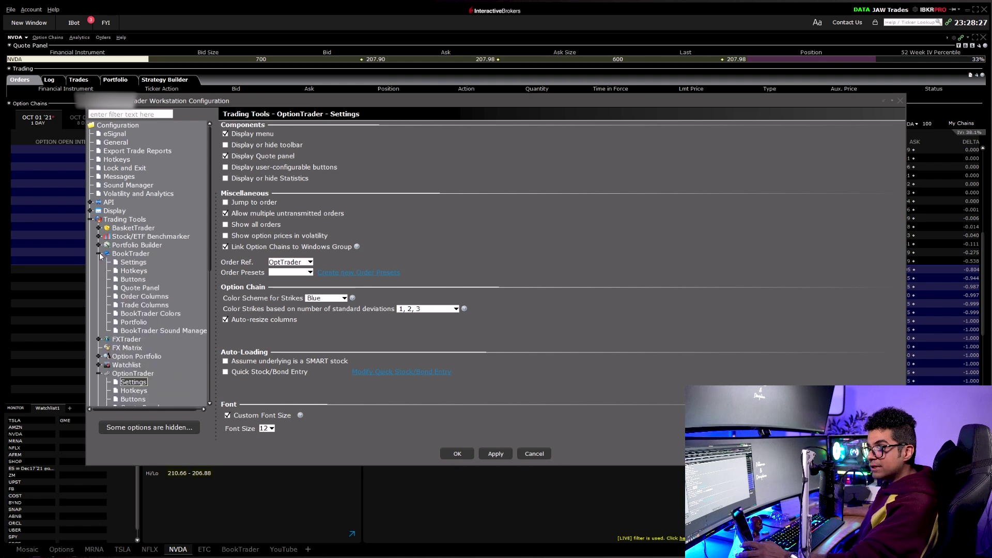
{"action": "left_click", "coordinate": [99, 254]}
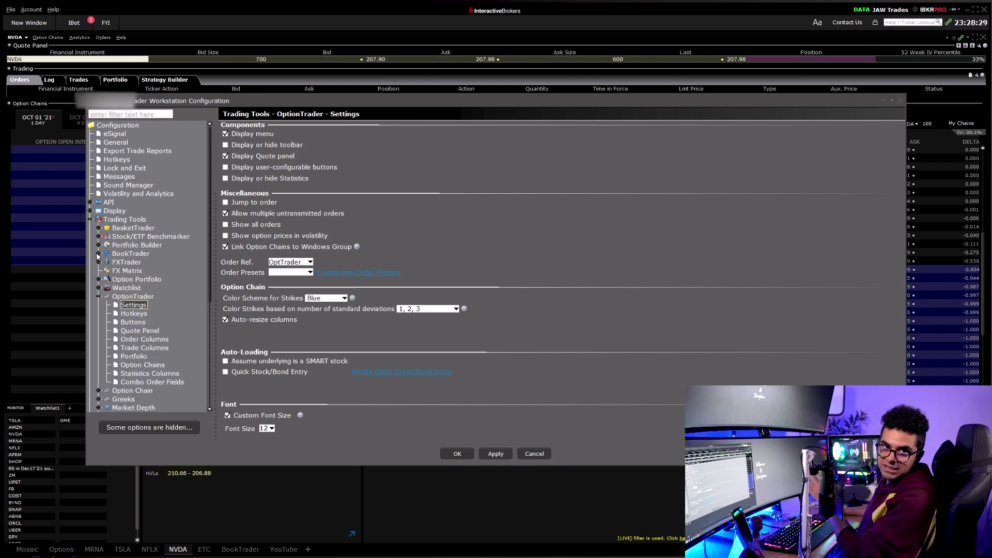
{"action": "left_click", "coordinate": [133, 314]}
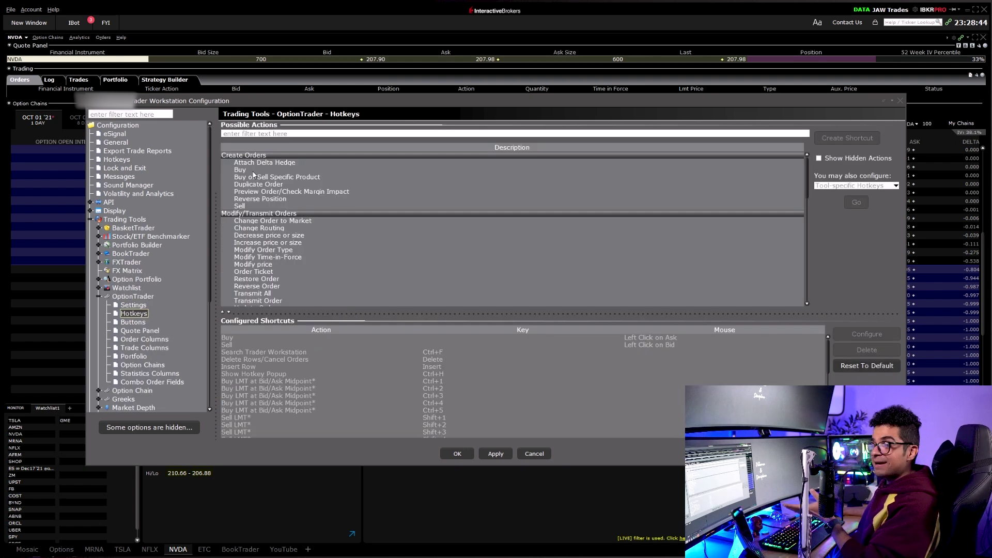
Create a Buy hotkey on Ctrl+1 with an absolute order size of 1
{"action": "left_click", "coordinate": [253, 173]}
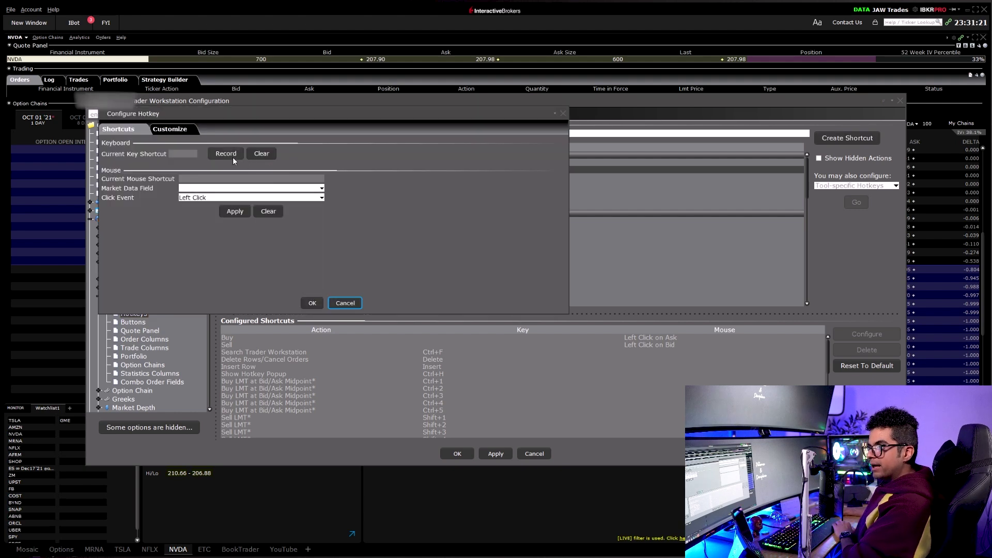
{"action": "left_click", "coordinate": [229, 154]}
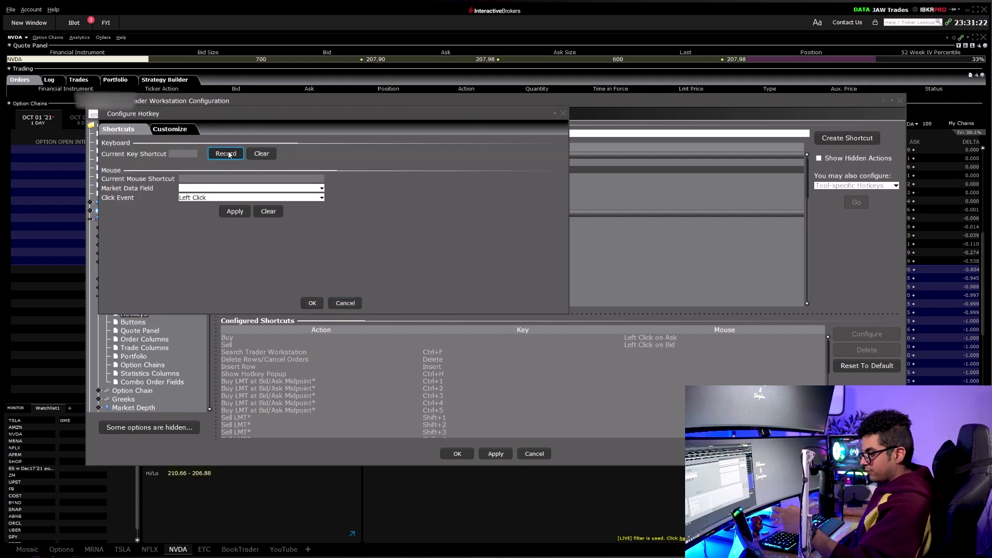
{"action": "key", "text": "ctrl+1"}
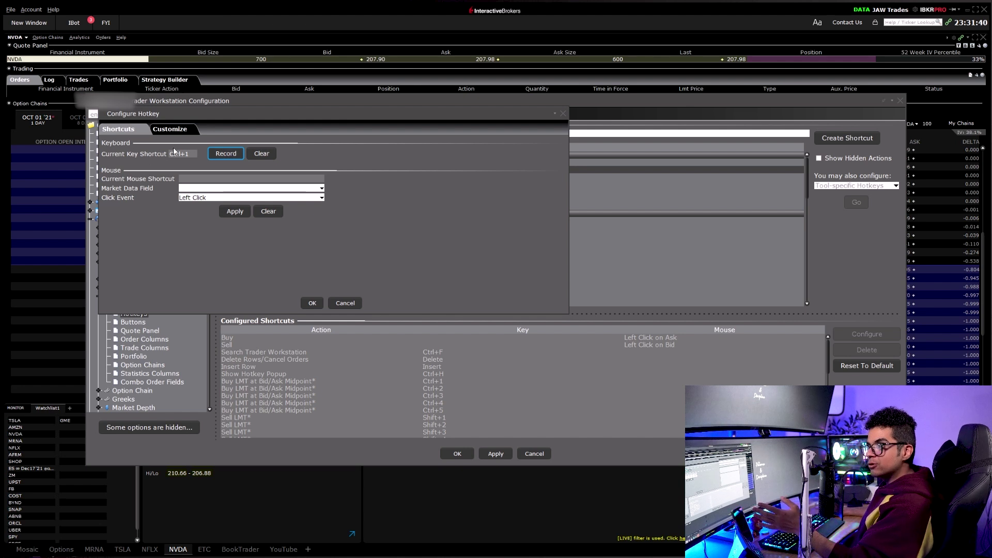
{"action": "left_click", "coordinate": [181, 129]}
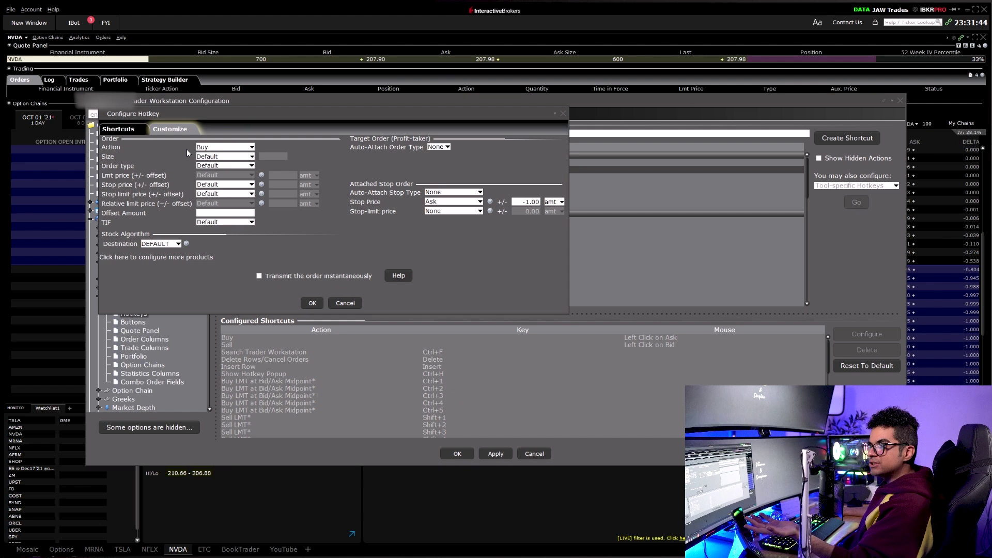
{"action": "left_click", "coordinate": [221, 156]}
{"action": "left_click", "coordinate": [223, 172]}
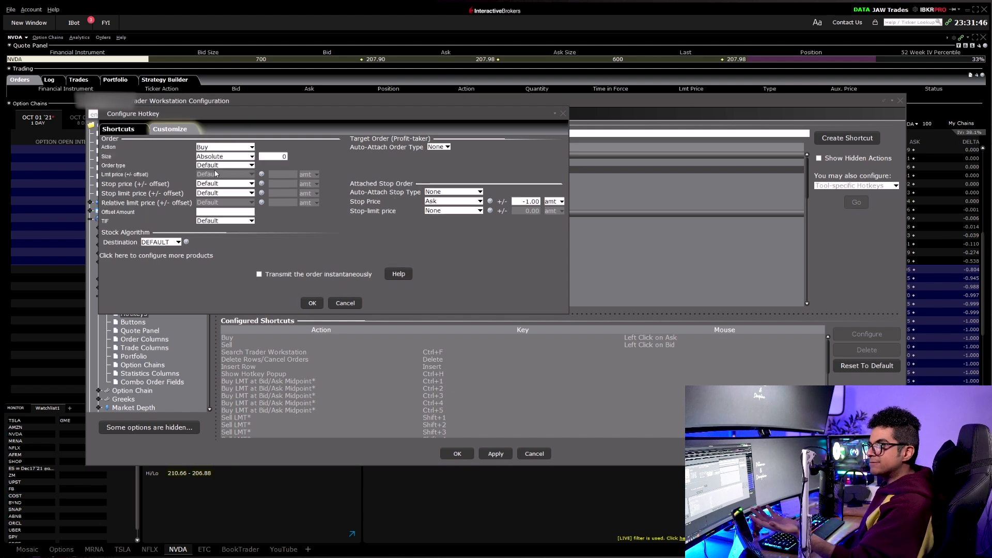
{"action": "left_click", "coordinate": [277, 157]}
{"action": "left_click_drag", "start_coordinate": [278, 157], "coordinate": [296, 161]}
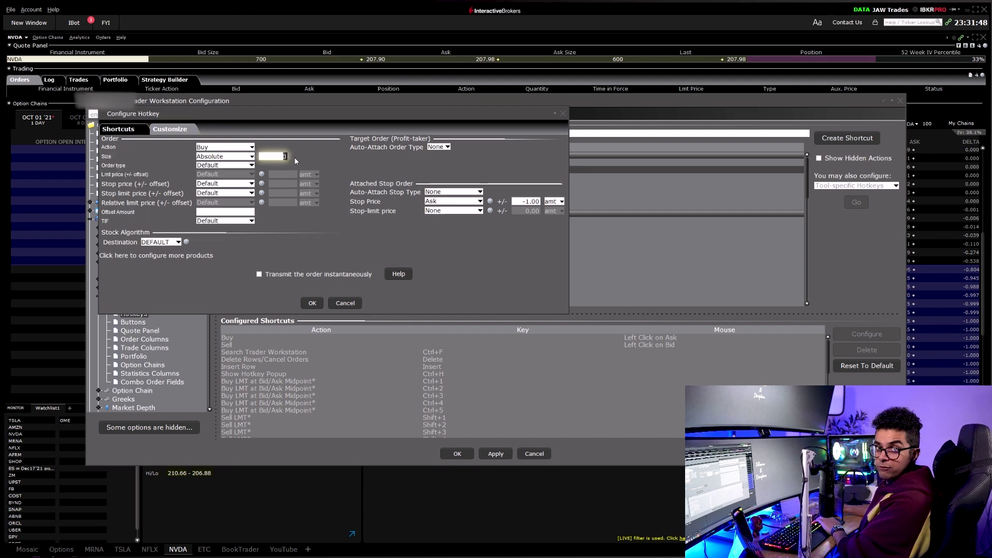
{"action": "type", "text": "1"}
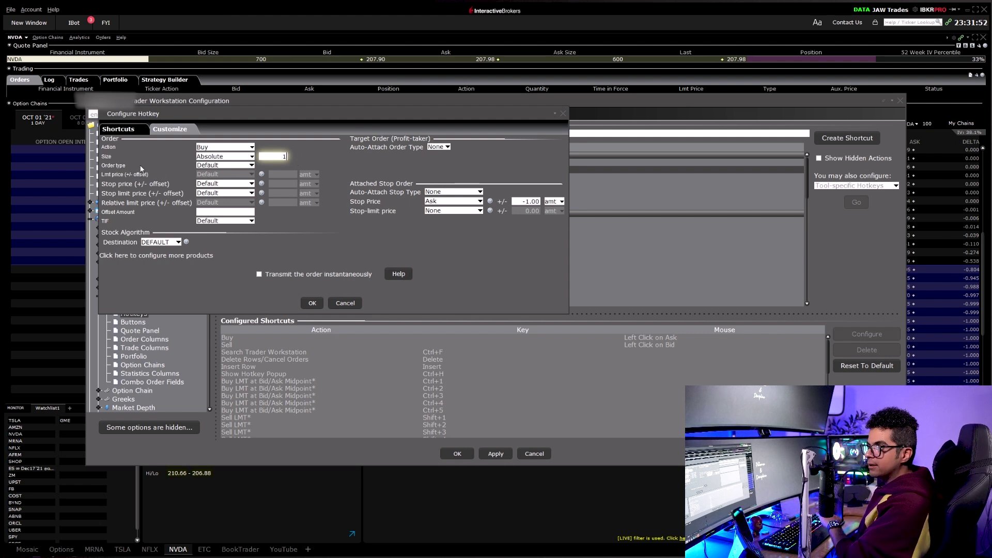
Make the hotkey a LMT order priced at Ask +0
{"action": "left_click", "coordinate": [223, 165]}
{"action": "left_click", "coordinate": [218, 181]}
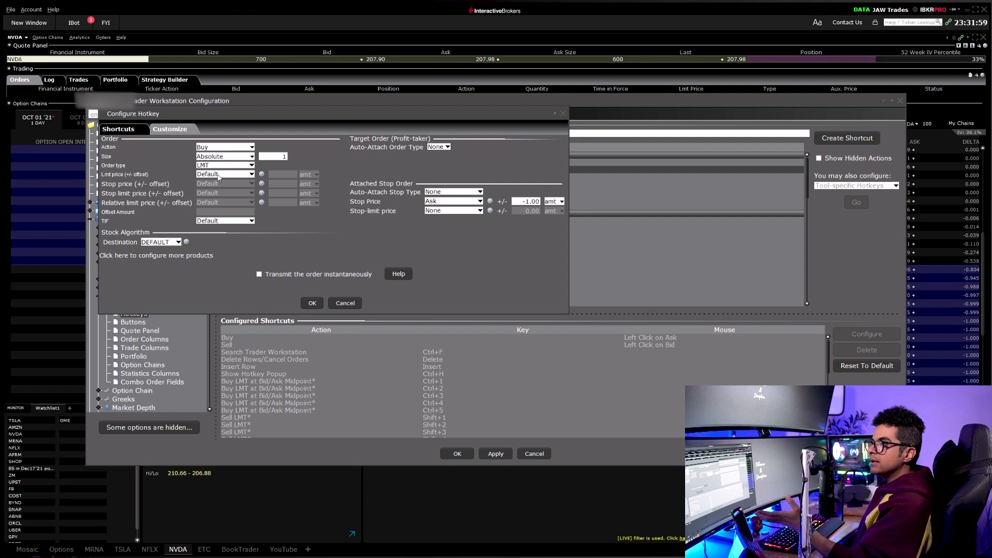
{"action": "left_click", "coordinate": [219, 175]}
{"action": "left_click", "coordinate": [222, 200]}
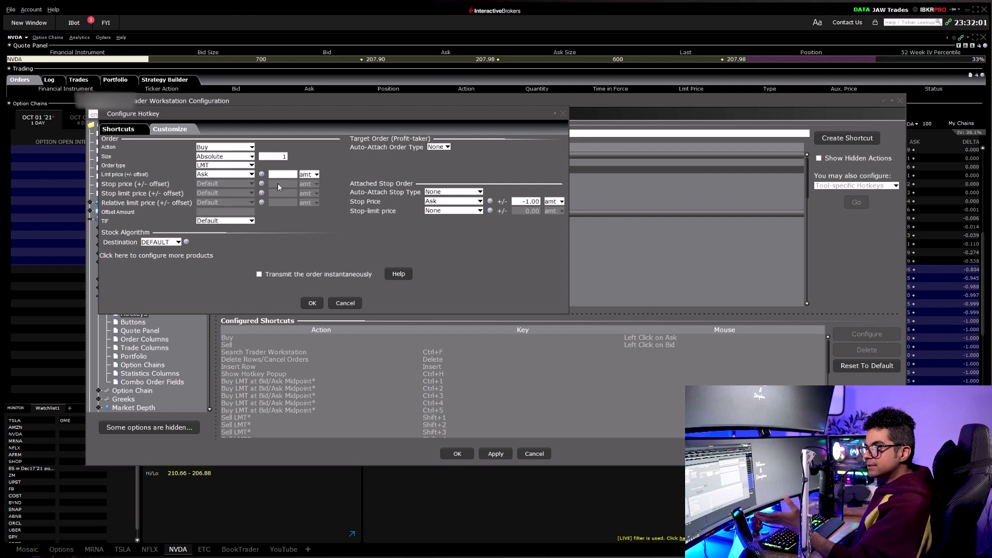
{"action": "left_click", "coordinate": [285, 175]}
{"action": "type", "text": "0"}
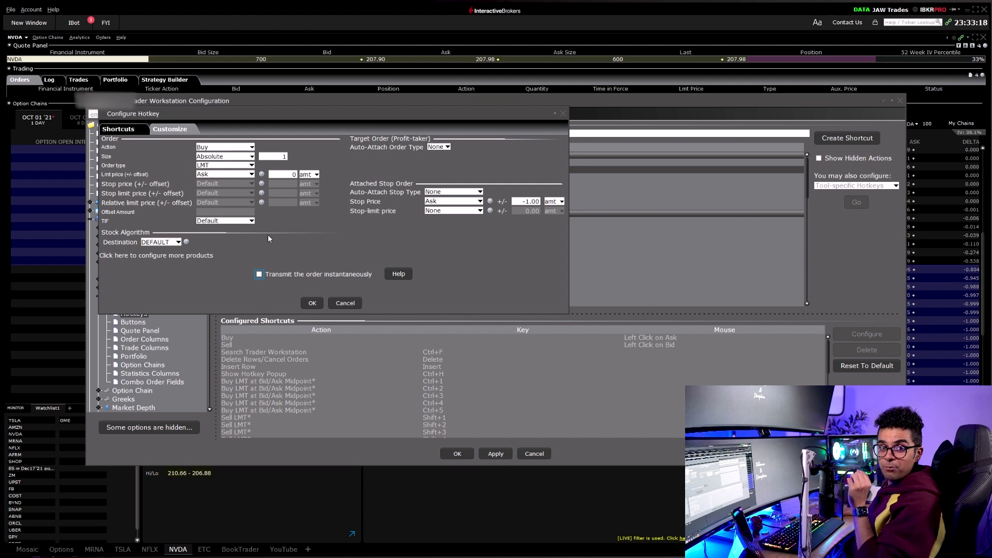
Enable instant transmit, save the hotkey, and keep the existing Bid/Ask Midpoint assignment
{"action": "left_click", "coordinate": [258, 275]}
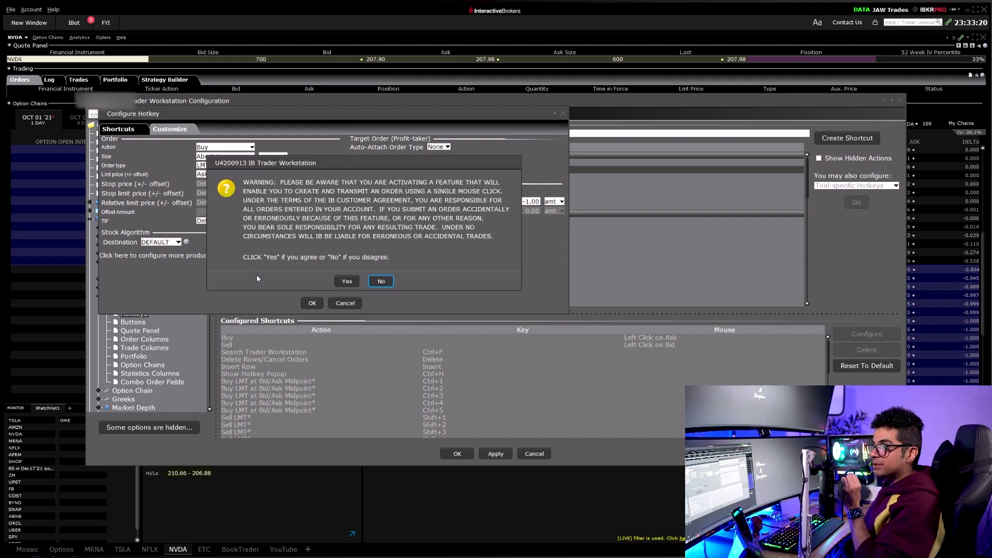
{"action": "left_click", "coordinate": [347, 281]}
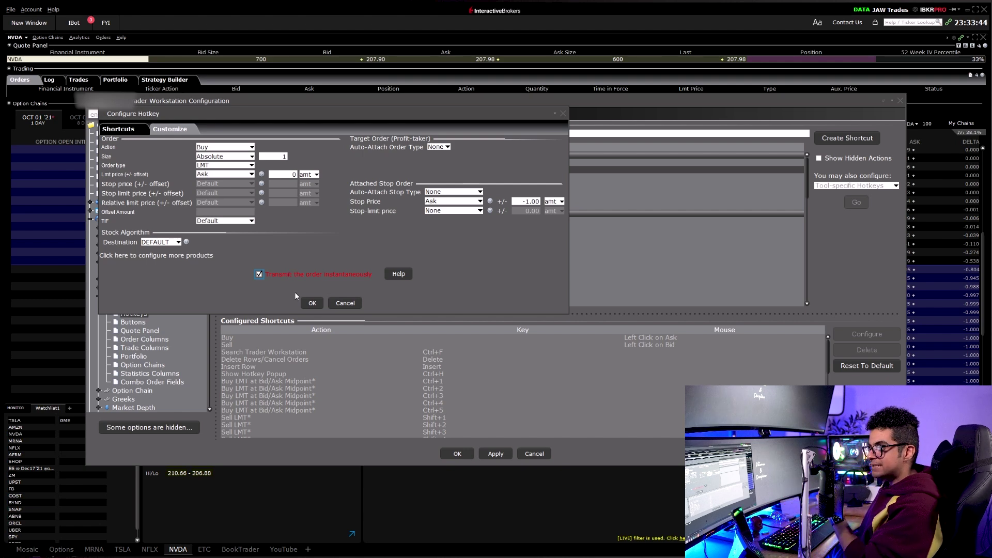
{"action": "left_click", "coordinate": [311, 303]}
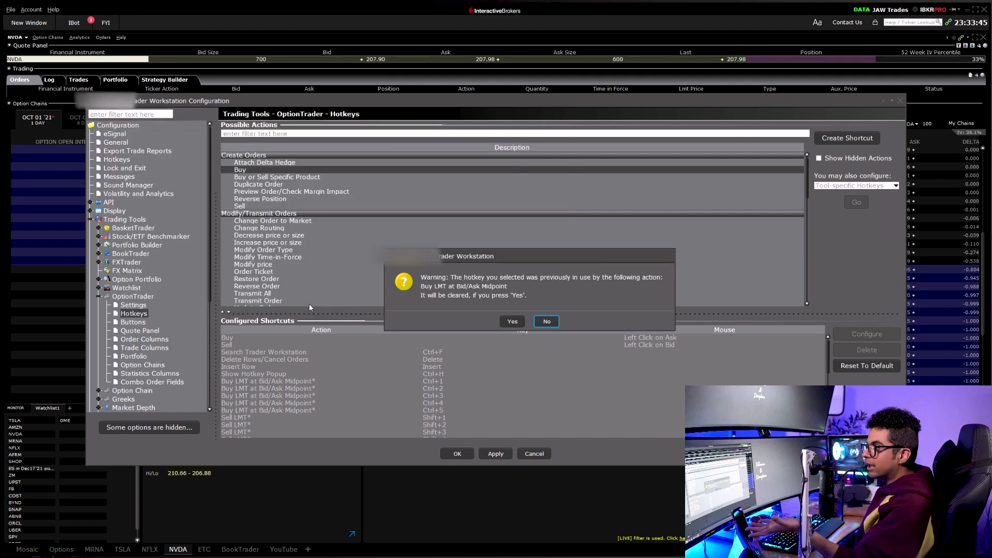
{"action": "left_click", "coordinate": [547, 321]}
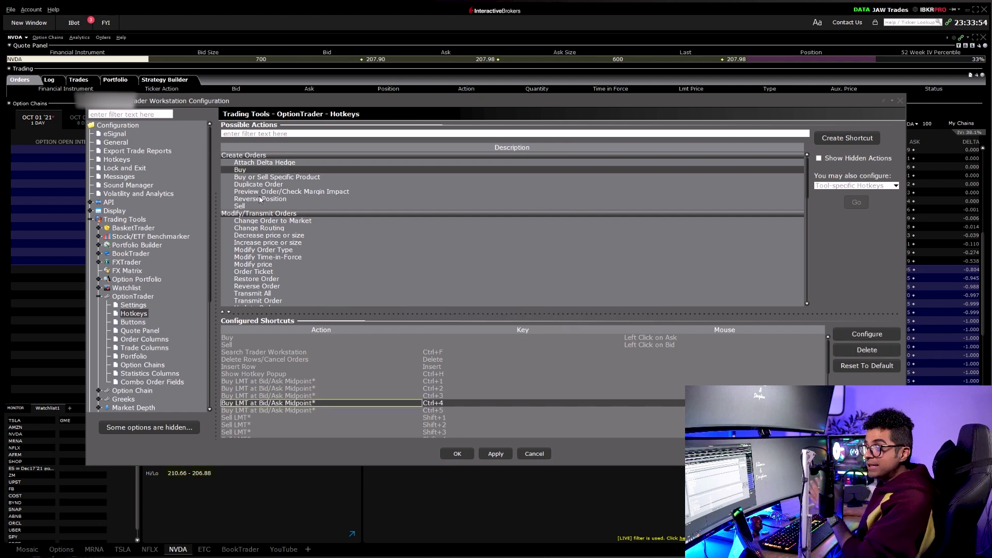
{"action": "double_click", "coordinate": [252, 170]}
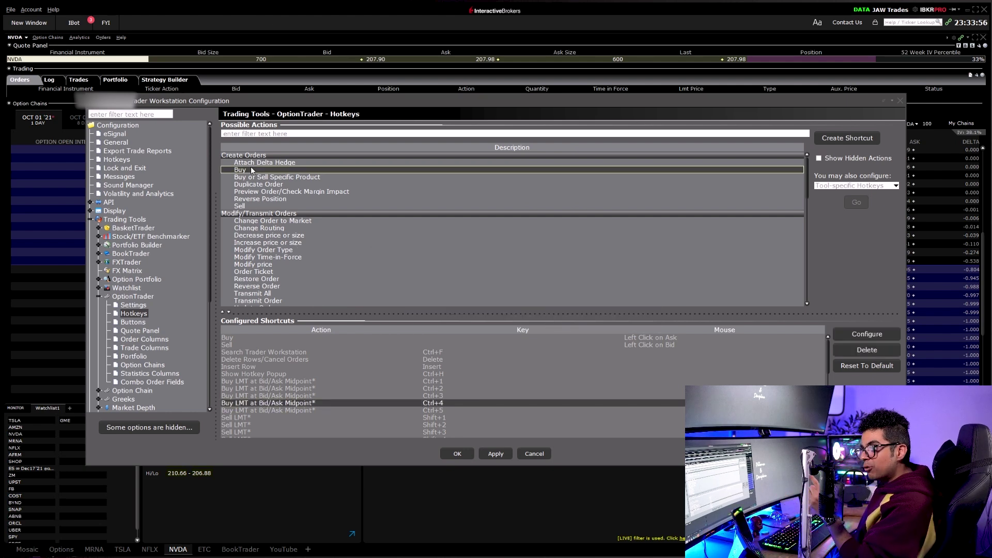
Set the buy hotkey's order size to Absolute with a size of 1
{"action": "left_click", "coordinate": [186, 130]}
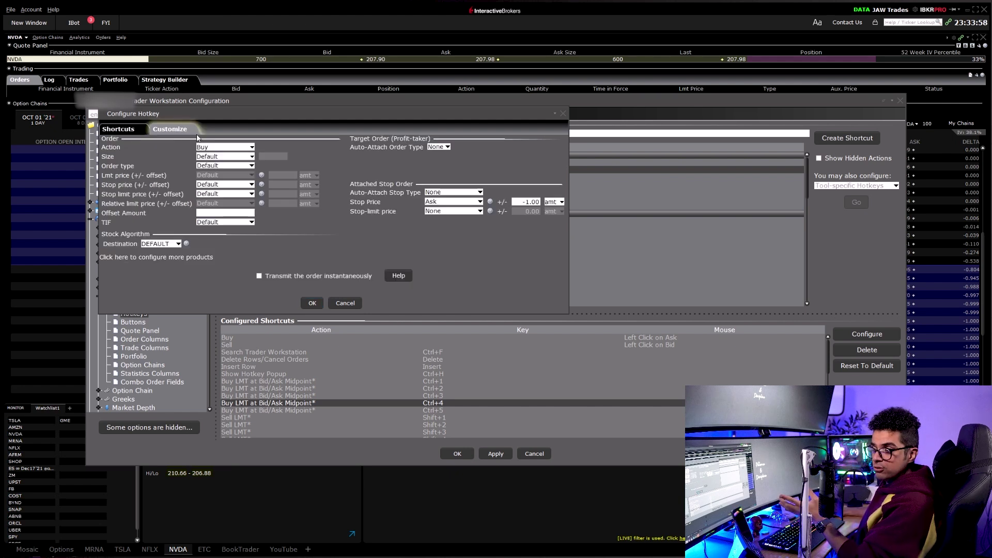
{"action": "left_click", "coordinate": [218, 156]}
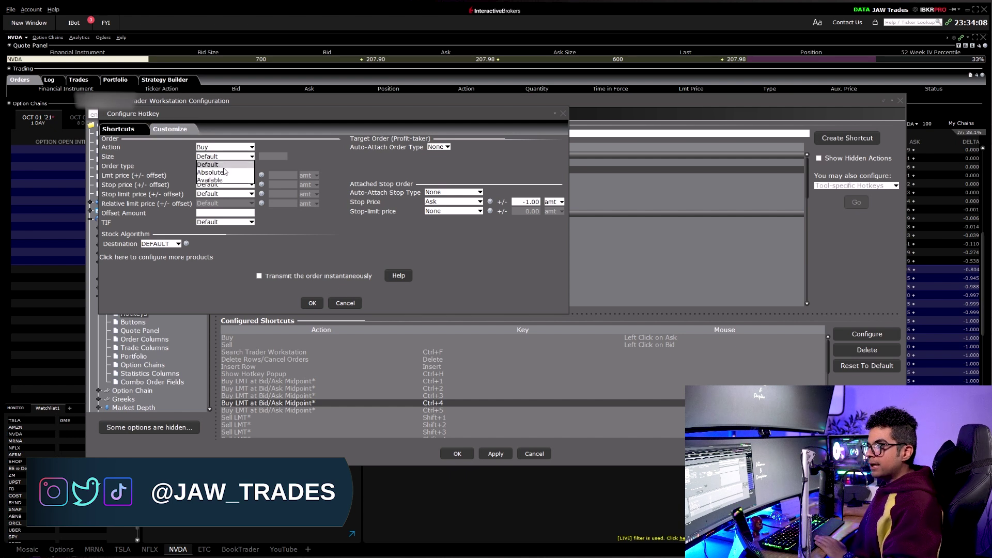
{"action": "left_click", "coordinate": [232, 170]}
{"action": "key", "text": "Tab"}
{"action": "type", "text": "1"}
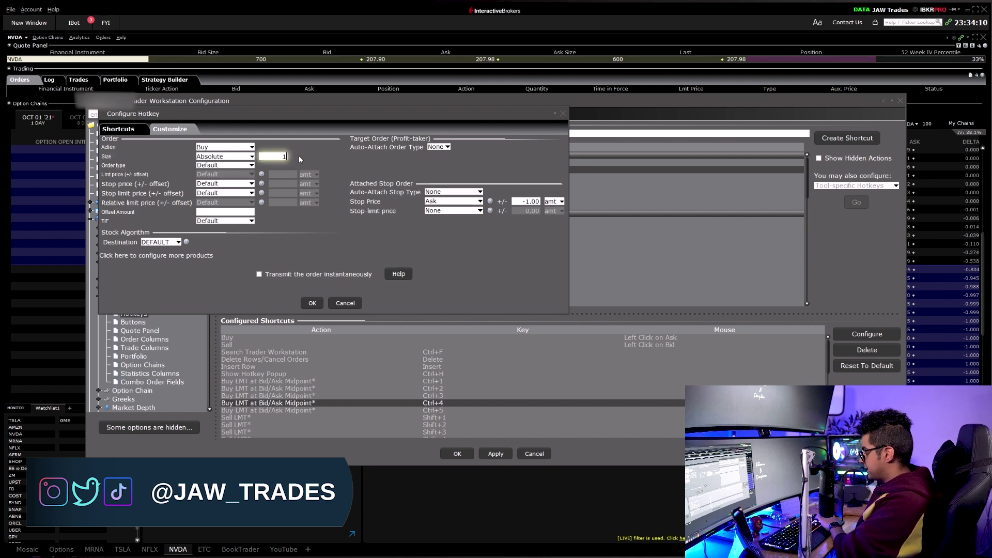
Make the hotkey an LMT order with limit price at the Bid/Ask Midpoint
{"action": "left_click", "coordinate": [223, 165]}
{"action": "left_click", "coordinate": [223, 173]}
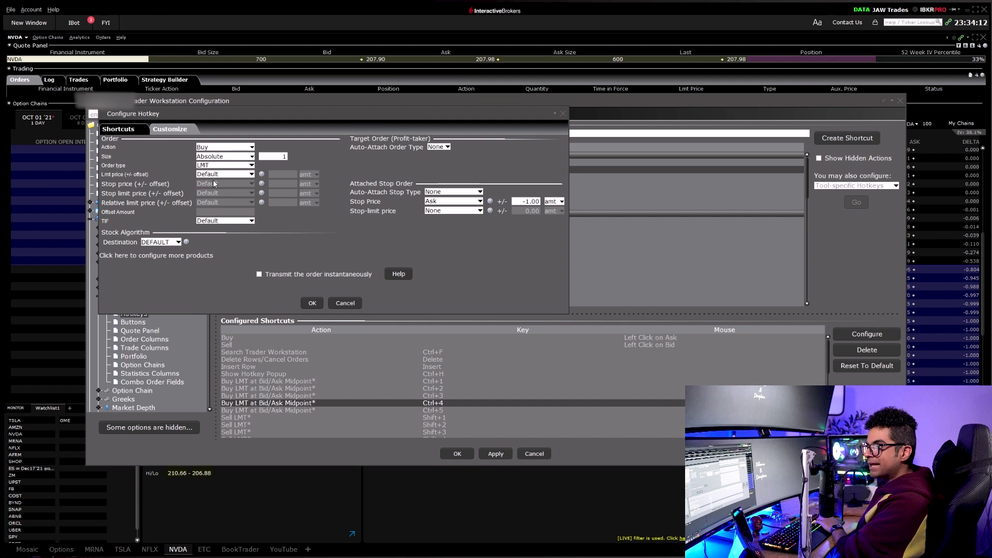
{"action": "left_click", "coordinate": [223, 166]}
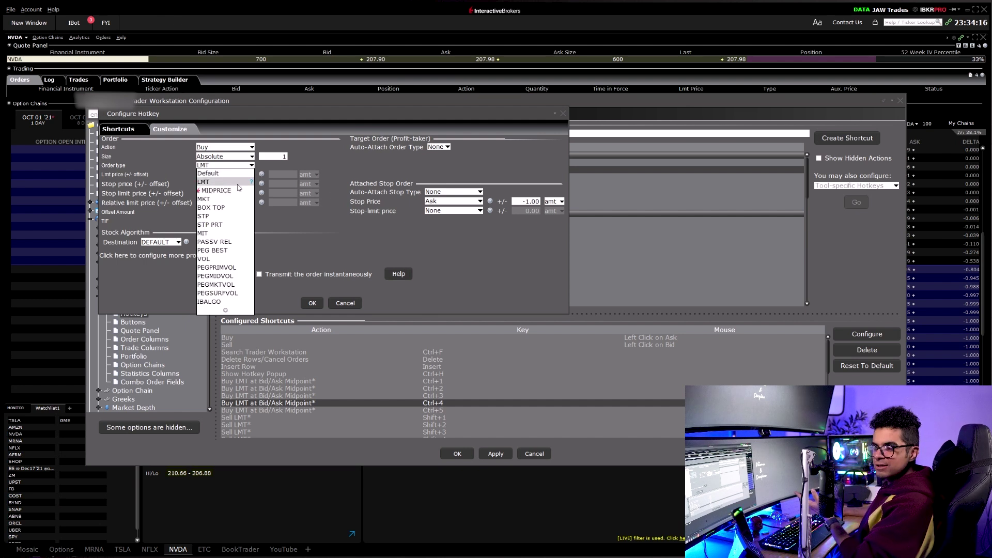
{"action": "left_click", "coordinate": [223, 181]}
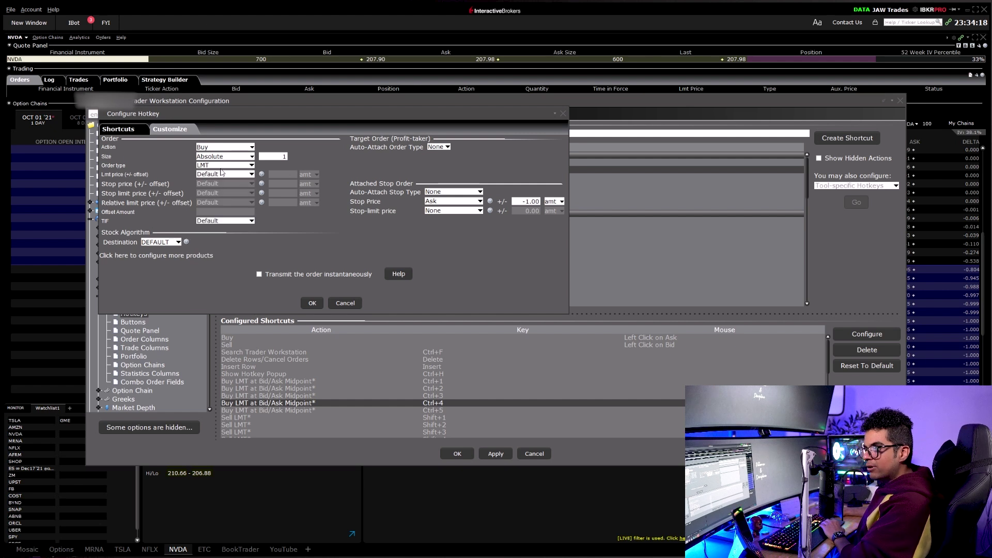
{"action": "left_click", "coordinate": [221, 174]}
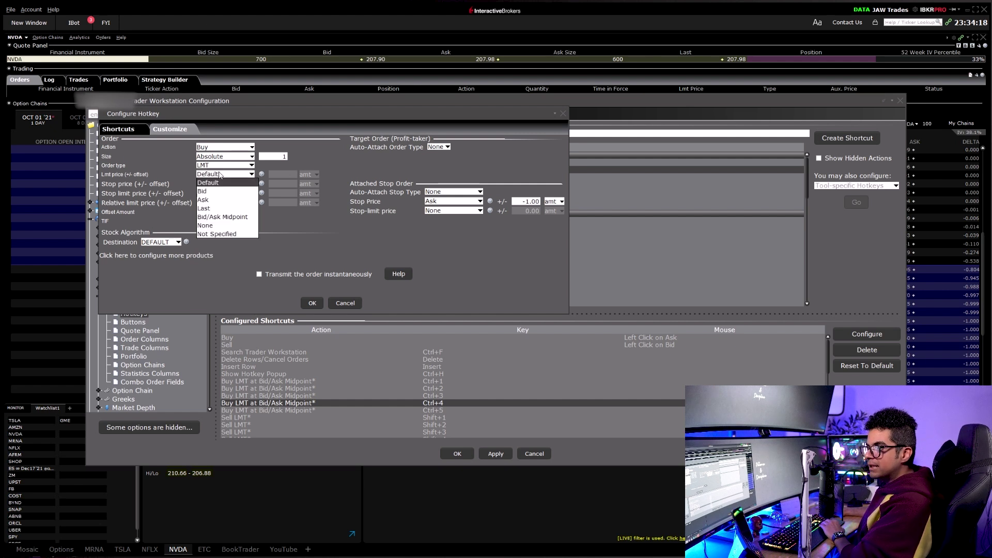
{"action": "left_click", "coordinate": [222, 217]}
{"action": "left_click", "coordinate": [288, 175]}
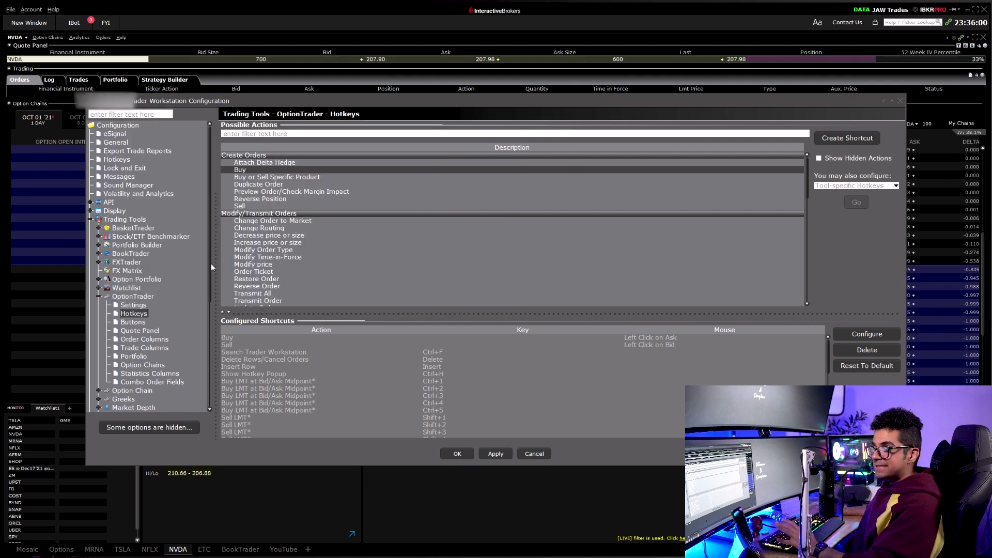
{"action": "scroll", "coordinate": [363, 374], "scroll_direction": "down", "scroll_amount": 3}
{"action": "scroll", "coordinate": [362, 374], "scroll_direction": "down", "scroll_amount": 2}
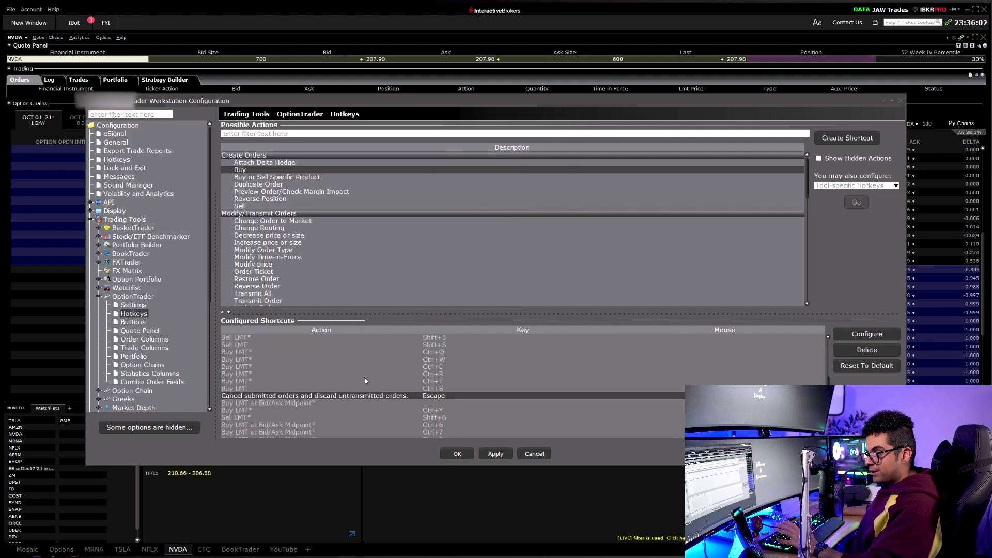
{"action": "left_click", "coordinate": [343, 395]}
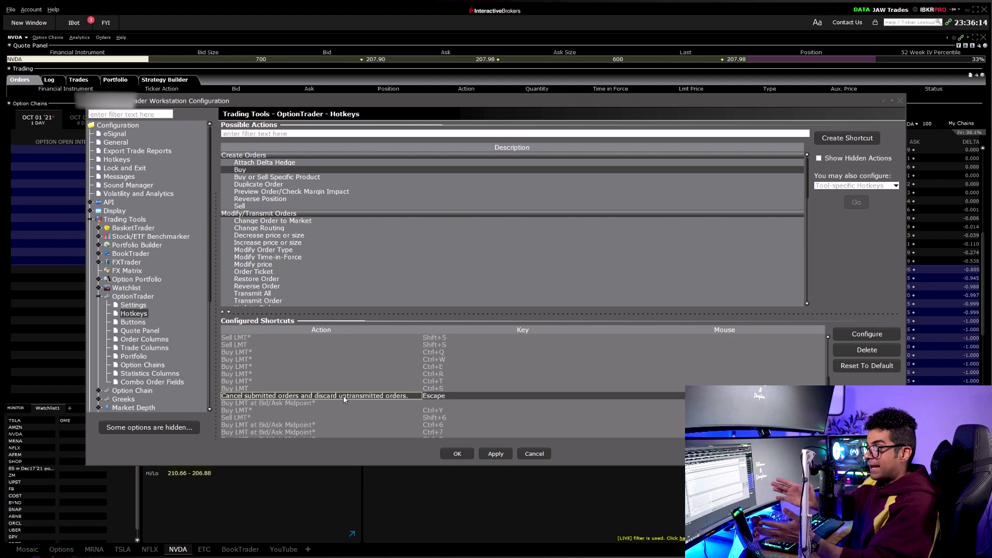
{"action": "scroll", "coordinate": [379, 254], "scroll_direction": "down", "scroll_amount": 2}
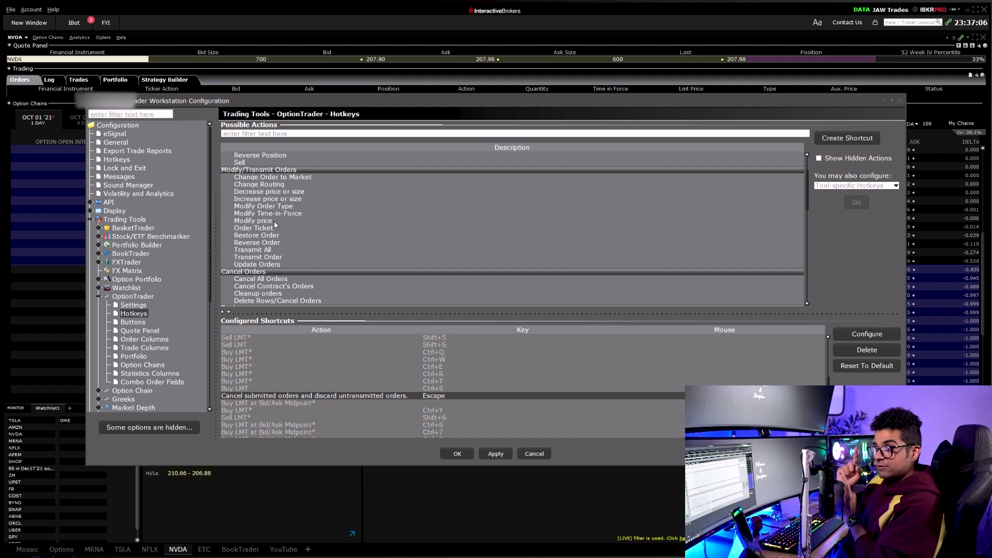
Open the hotkey settings for the Modify price action in Possible Actions
{"action": "left_click", "coordinate": [274, 221]}
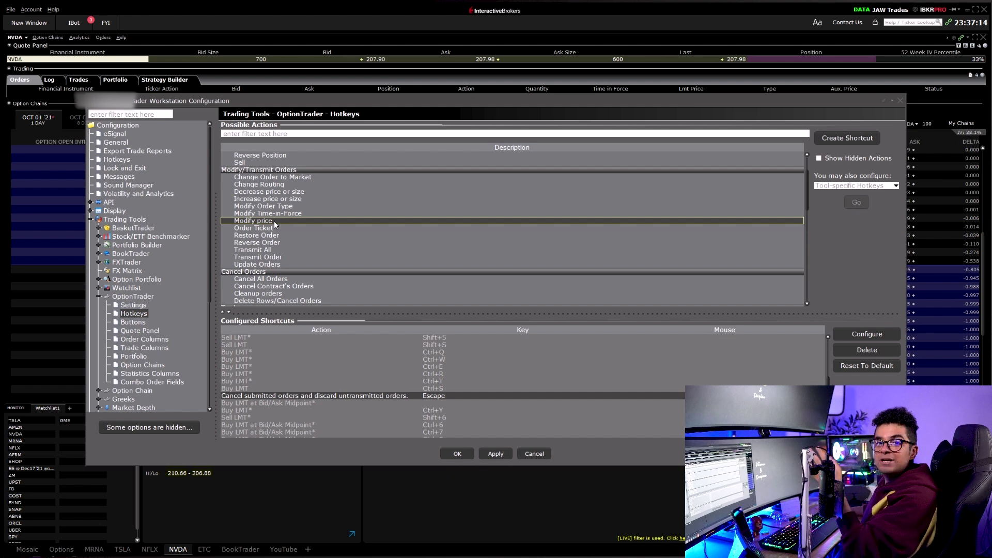
{"action": "double_click", "coordinate": [274, 221]}
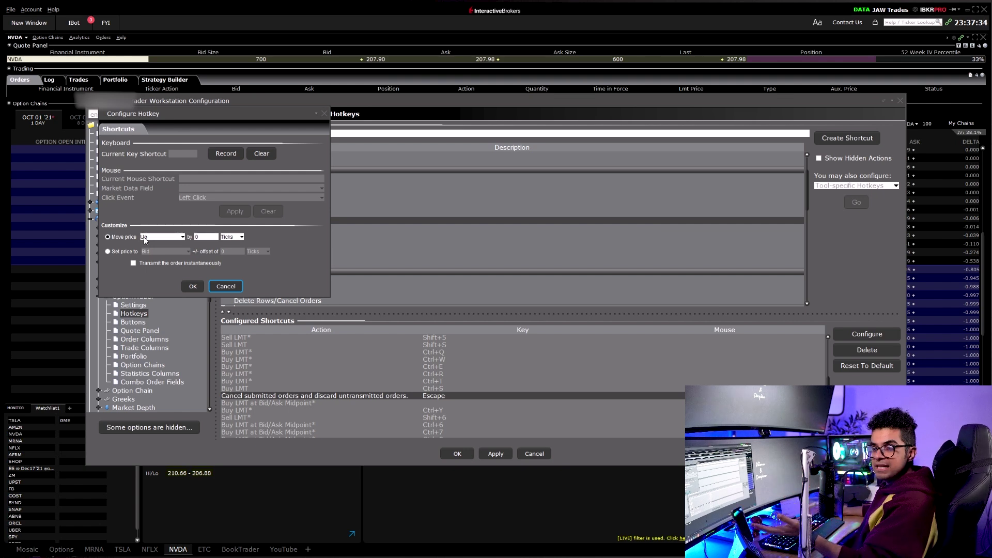
{"action": "left_click", "coordinate": [221, 285]}
{"action": "double_click", "coordinate": [261, 223]}
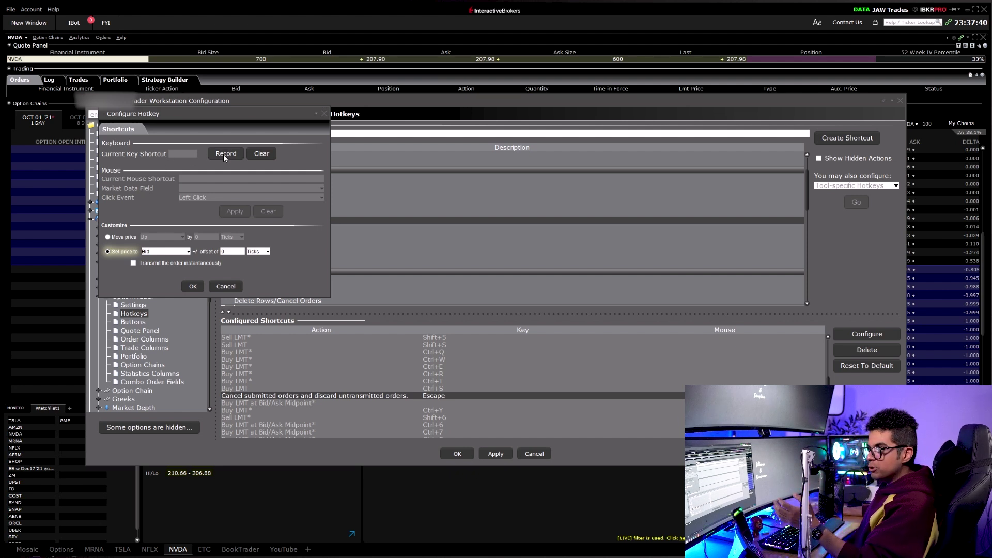
Switch the Modify price target to Ask, then return it to Bid
{"action": "left_click", "coordinate": [161, 252]}
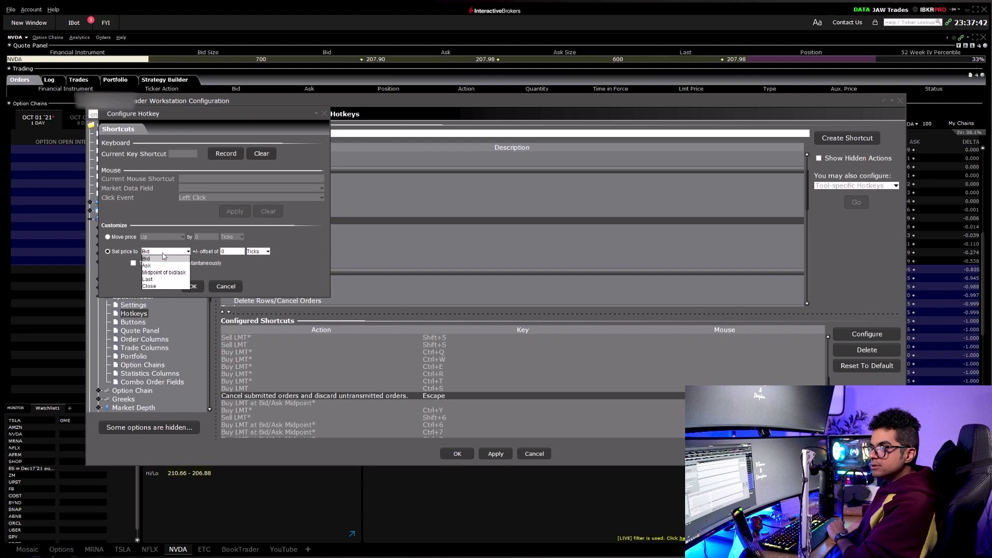
{"action": "left_click", "coordinate": [156, 266]}
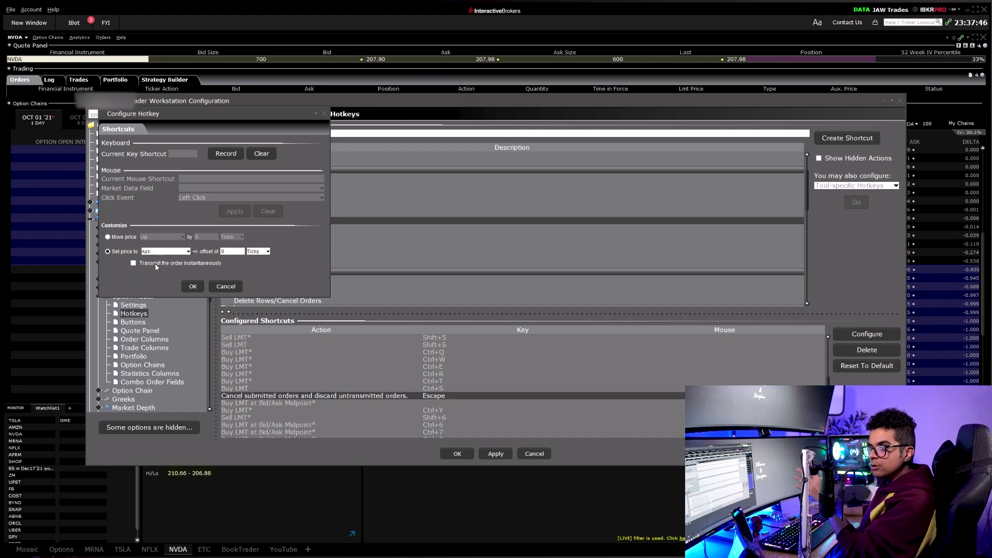
{"action": "left_click", "coordinate": [165, 251]}
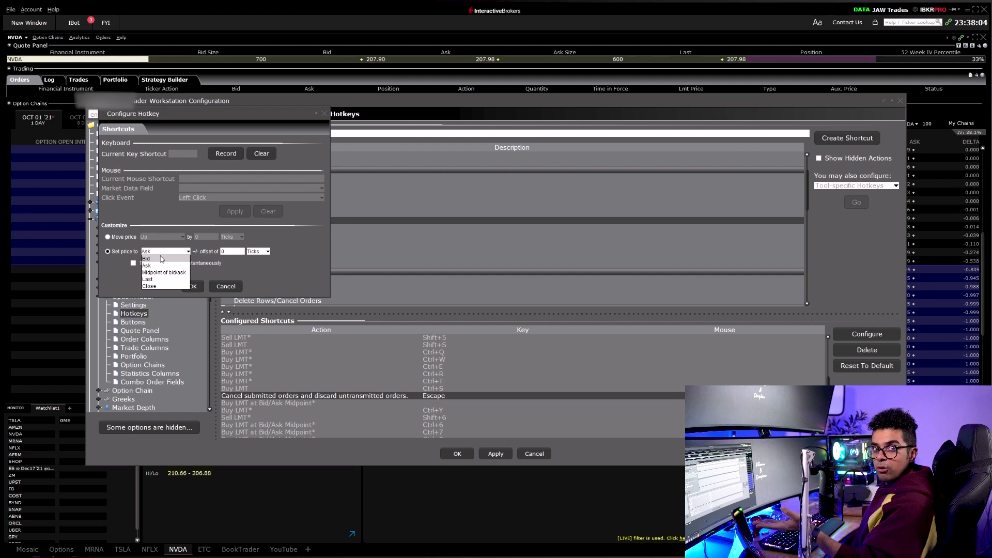
{"action": "left_click", "coordinate": [161, 258]}
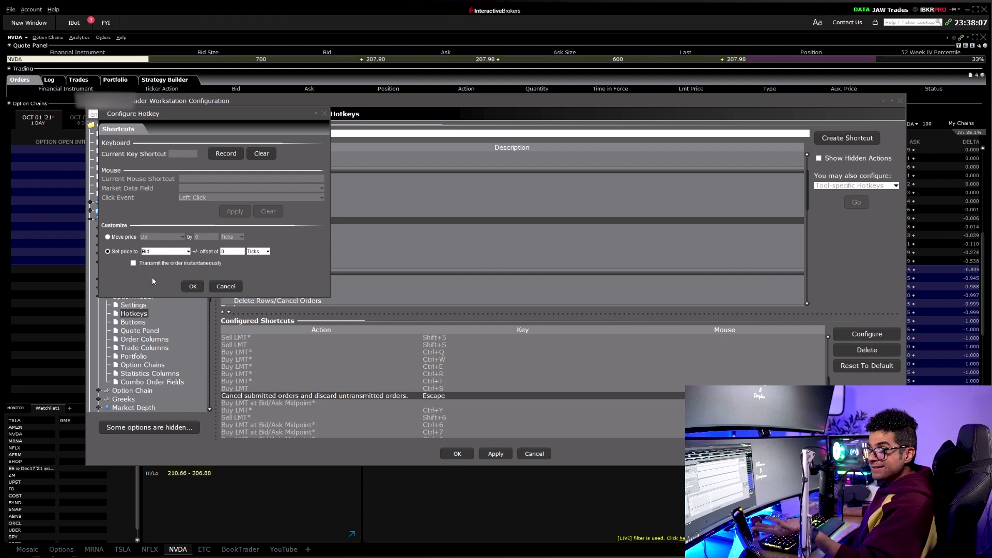
{"action": "left_click_drag", "start_coordinate": [143, 288], "coordinate": [148, 265]}
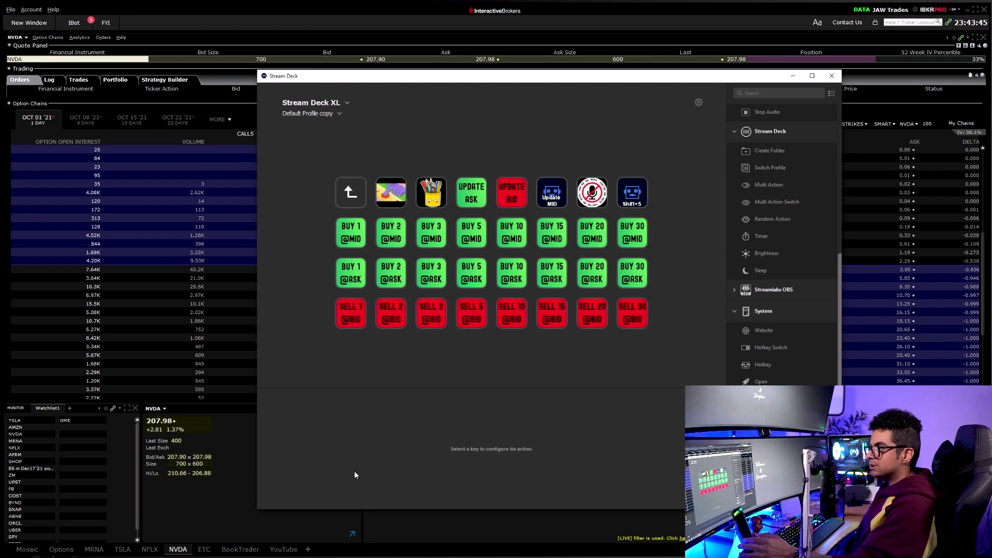
Delete the Shift+5 key from the Stream Deck profile
{"action": "left_click", "coordinate": [631, 203]}
{"action": "key", "text": "Delete"}
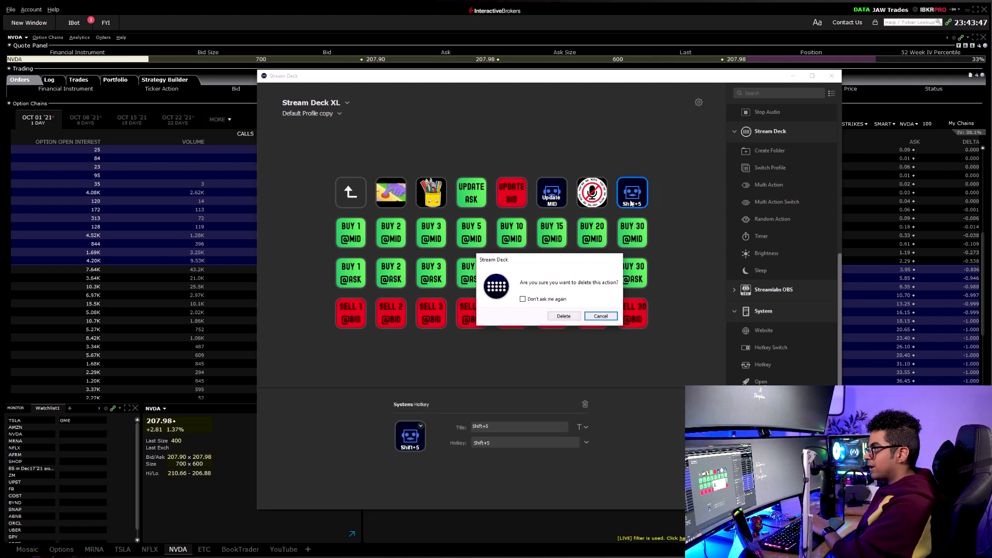
{"action": "left_click", "coordinate": [560, 317]}
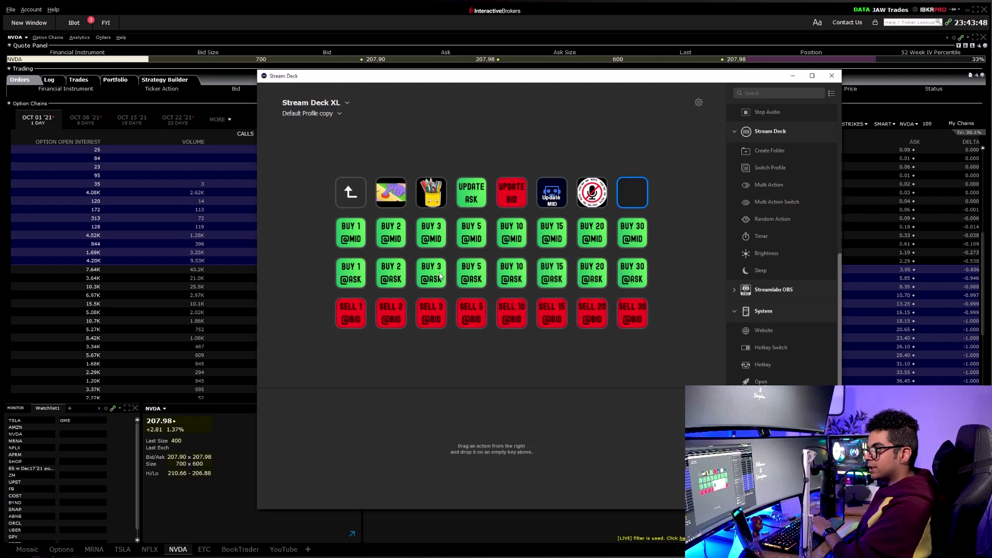
{"action": "left_click", "coordinate": [360, 270]}
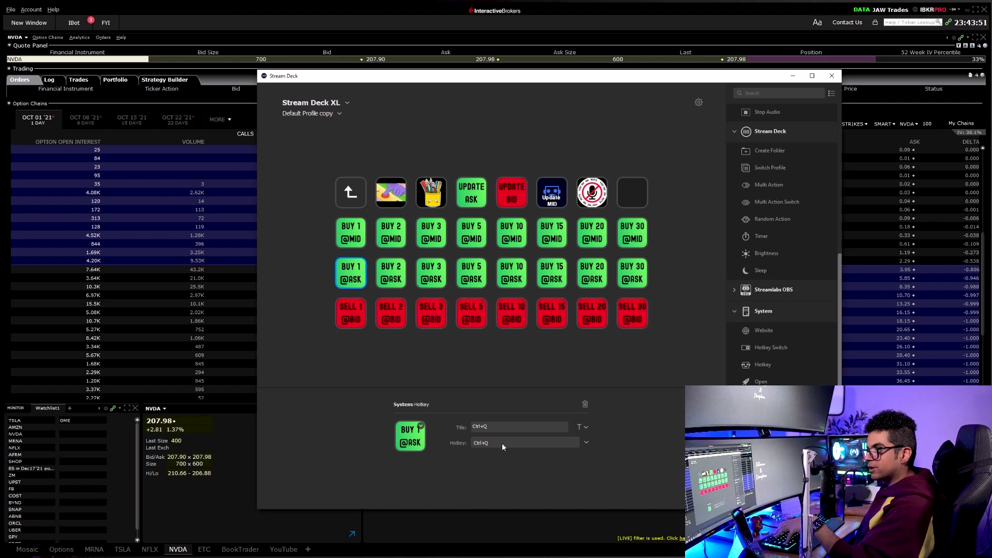
{"action": "left_click", "coordinate": [356, 241]}
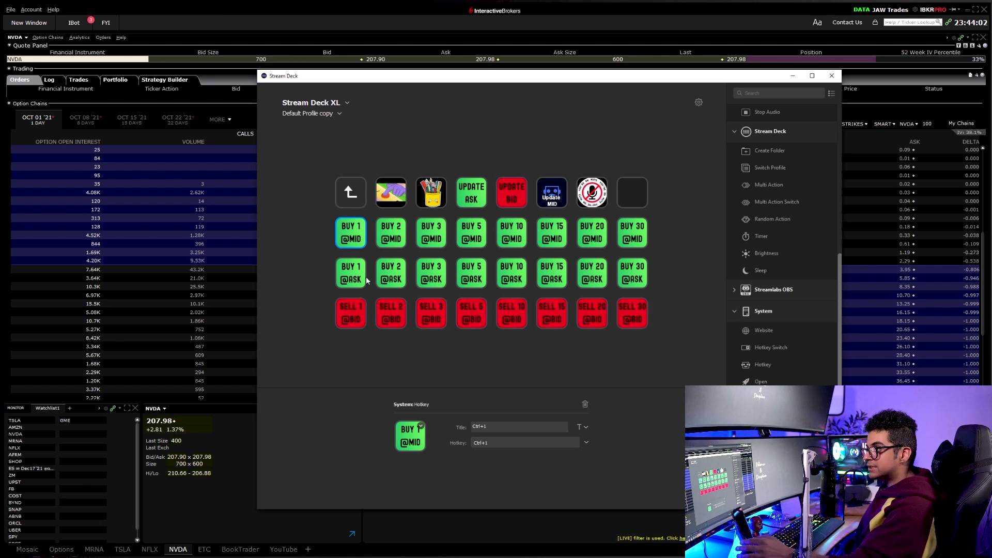
{"action": "left_click", "coordinate": [420, 427]}
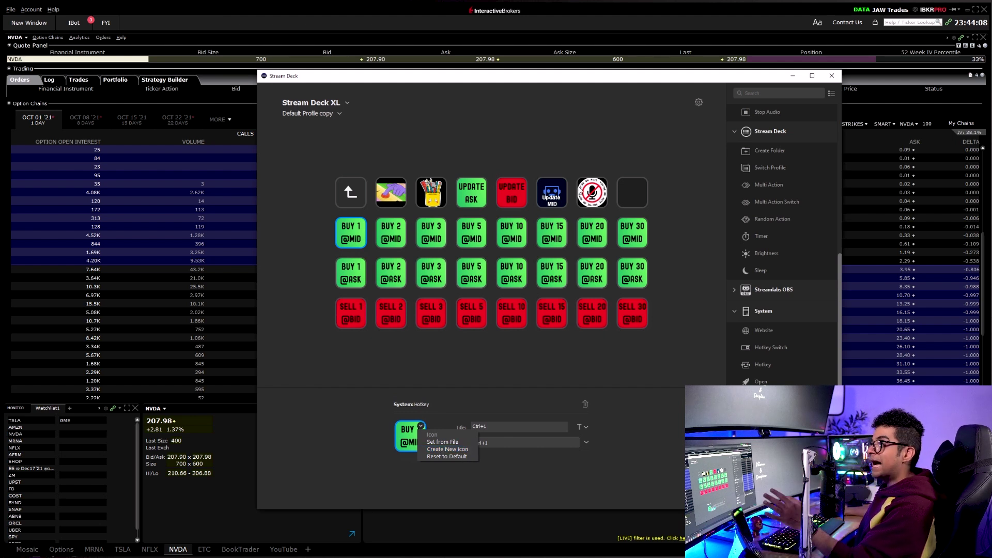
{"action": "left_click", "coordinate": [628, 202]}
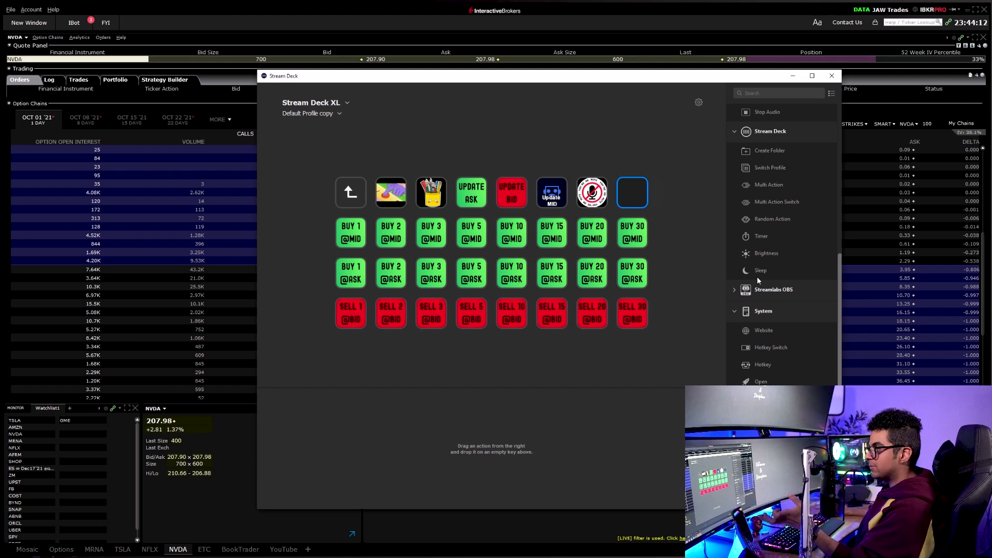
Put a System Hotkey action sending Ctrl+J on the empty top-row key
{"action": "left_click_drag", "start_coordinate": [745, 364], "coordinate": [628, 199]}
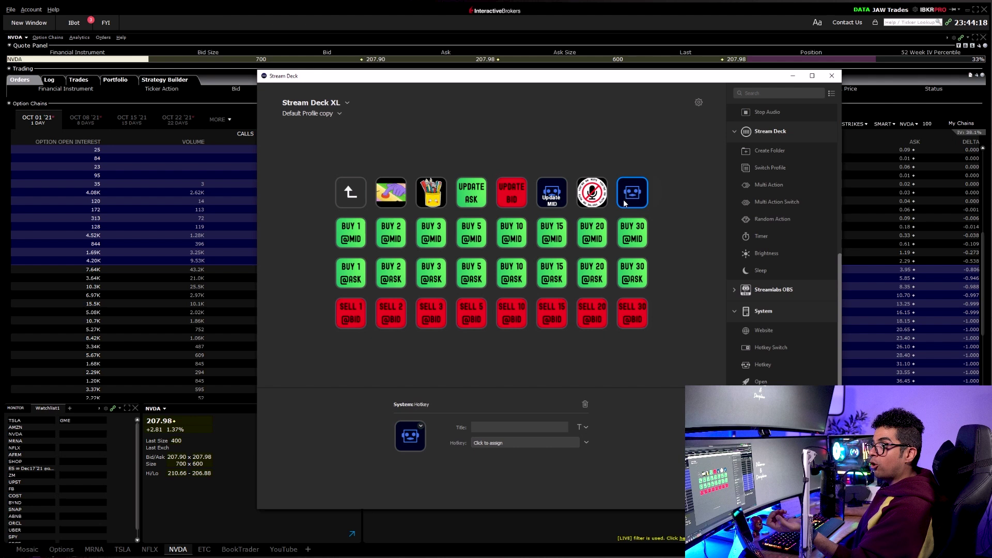
{"action": "left_click", "coordinate": [501, 444]}
{"action": "key", "text": "ctrl+j"}
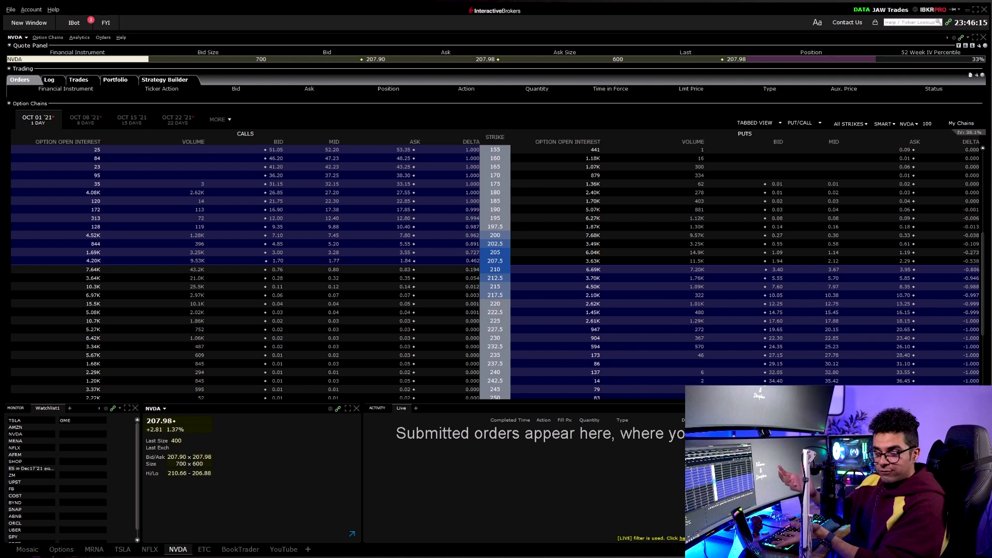
Select the 205 call, then the Oct01'21 210 call, to quote it in the linked panel
{"action": "left_click", "coordinate": [485, 253]}
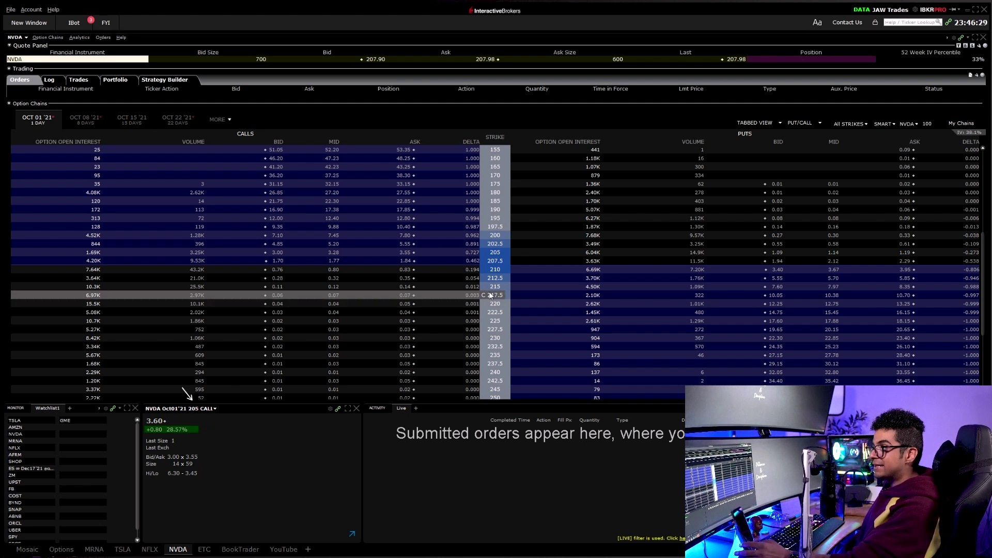
{"action": "left_click", "coordinate": [477, 274]}
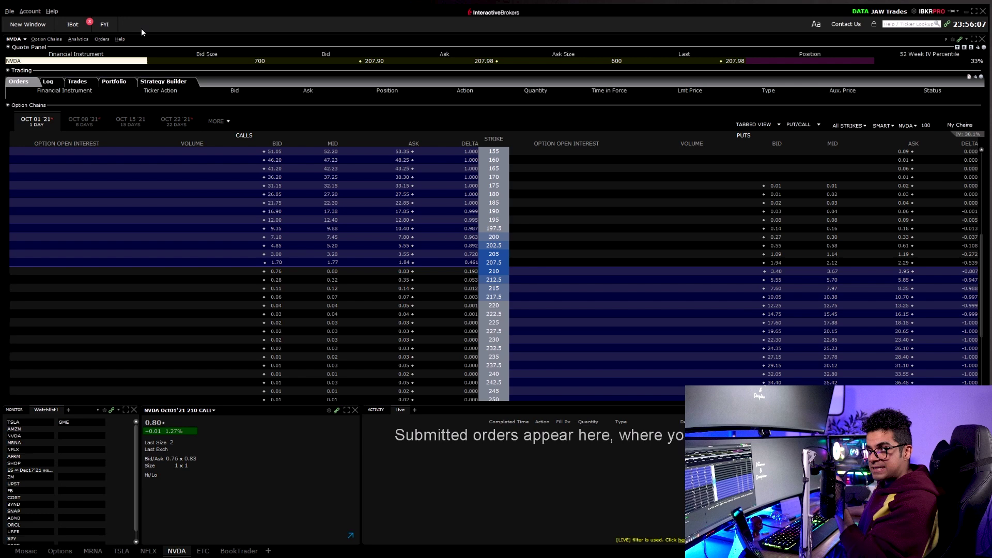
Browse the Chart and Time & Sales entries in the New Window menu, then close it
{"action": "left_click", "coordinate": [27, 25]}
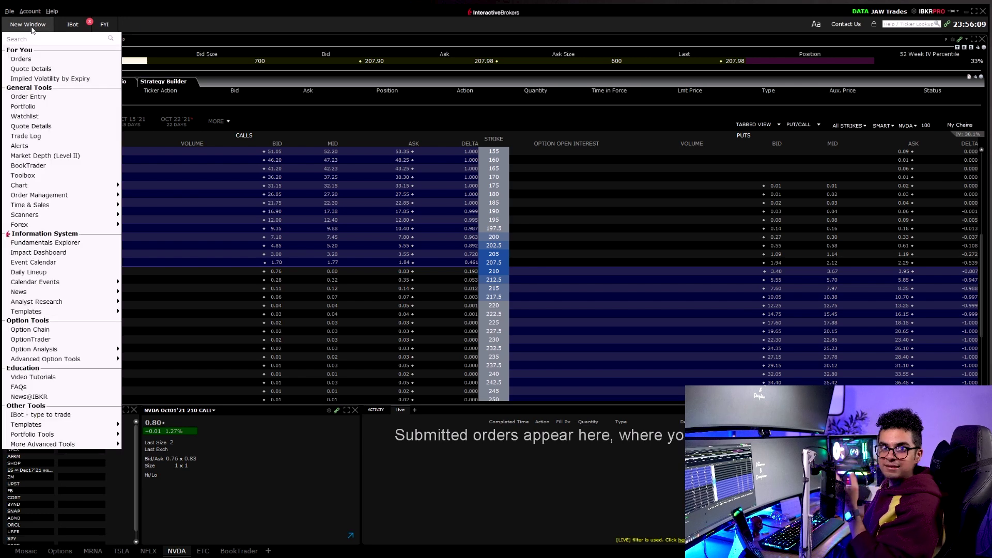
{"action": "mouse_move", "coordinate": [58, 189]}
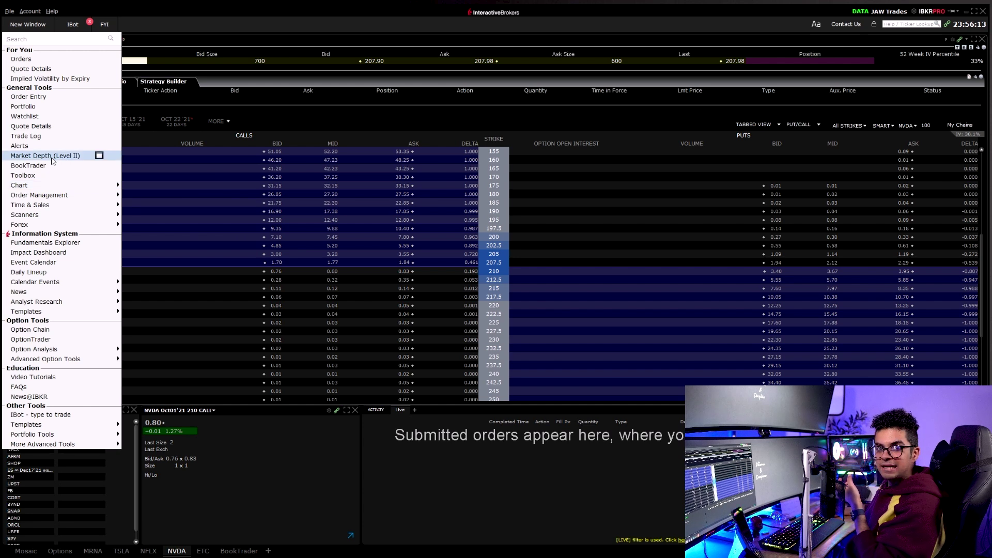
{"action": "mouse_move", "coordinate": [58, 208]}
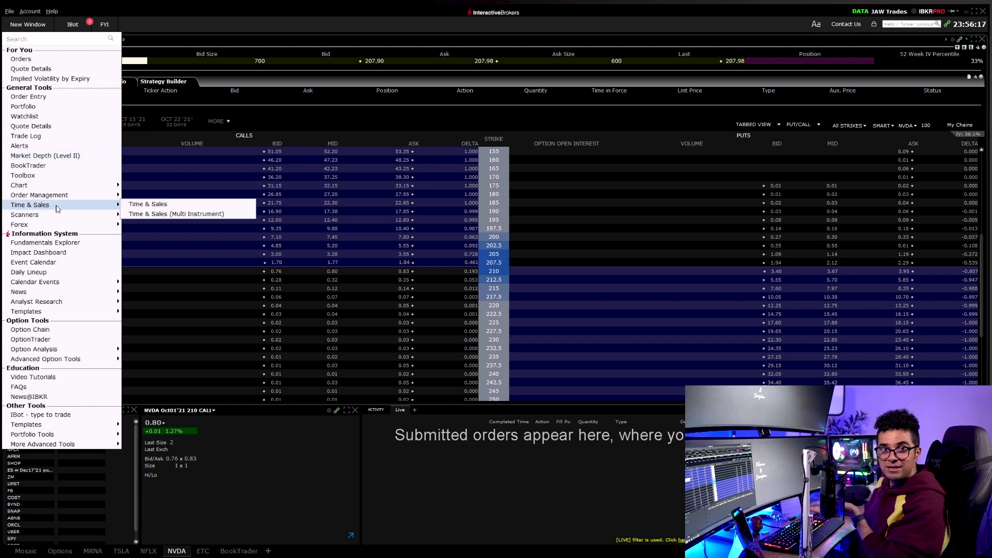
{"action": "left_click", "coordinate": [184, 98]}
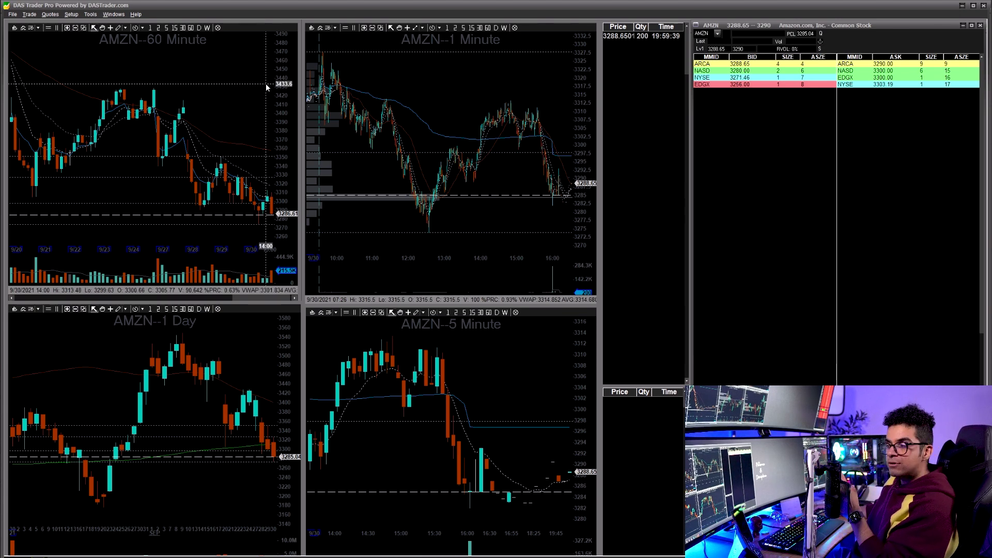
{"action": "left_click", "coordinate": [71, 15]}
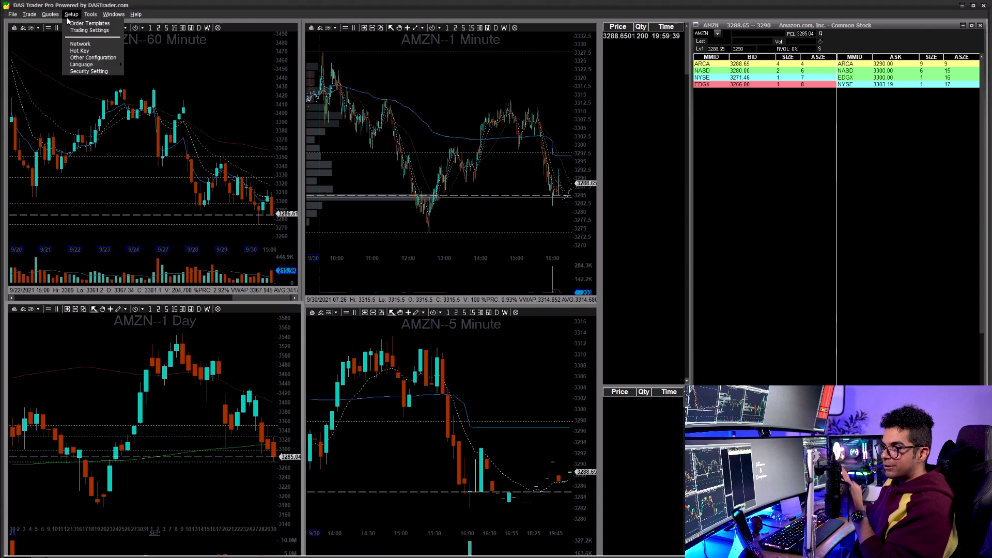
{"action": "left_click", "coordinate": [78, 58]}
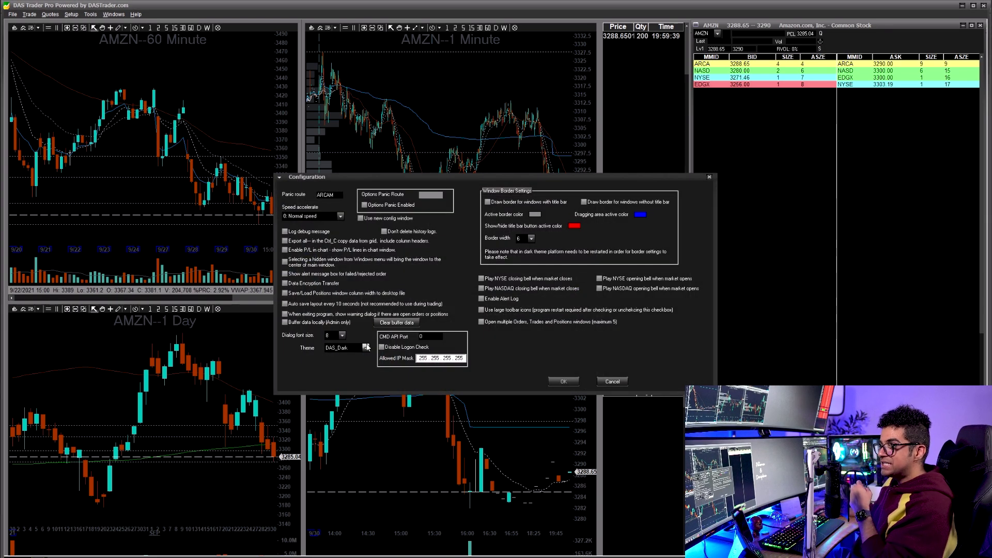
{"action": "left_click", "coordinate": [366, 348]}
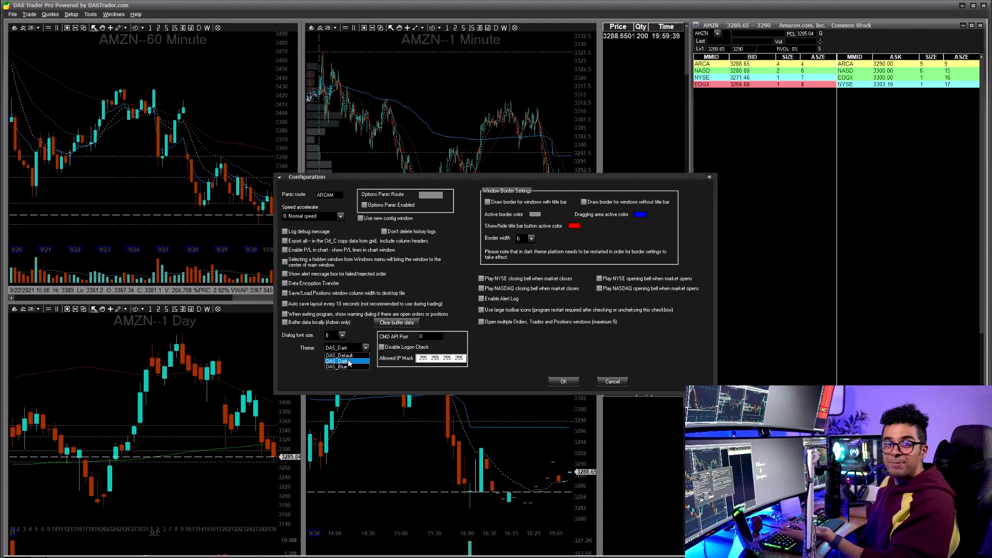
{"action": "left_click", "coordinate": [616, 385]}
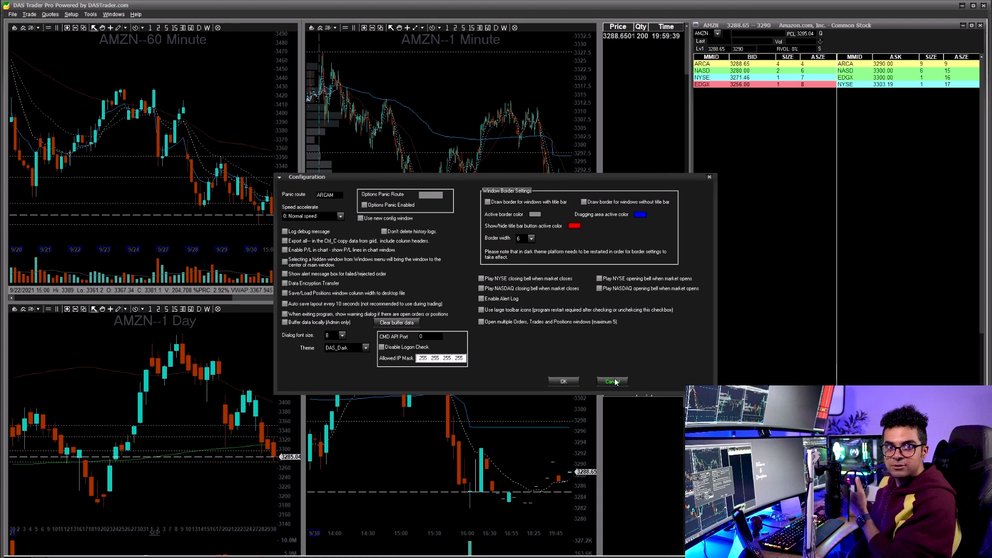
{"action": "left_click", "coordinate": [613, 381]}
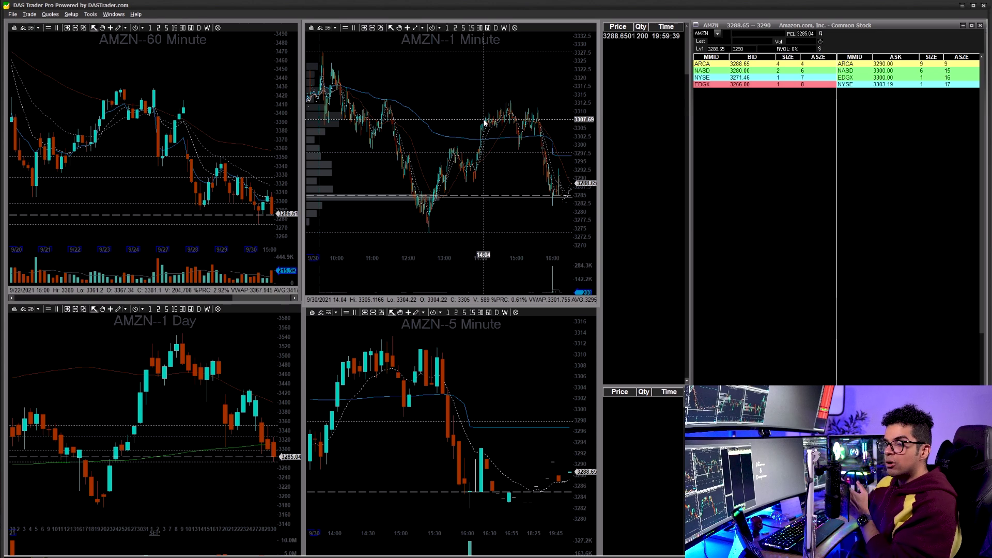
Add a 3310.07 horizontal line and a diagonal trendline to the 1-minute chart, then delete both
{"action": "scroll", "coordinate": [485, 122], "scroll_direction": "up", "scroll_amount": 3}
{"action": "scroll", "coordinate": [465, 104], "scroll_direction": "down", "scroll_amount": 2}
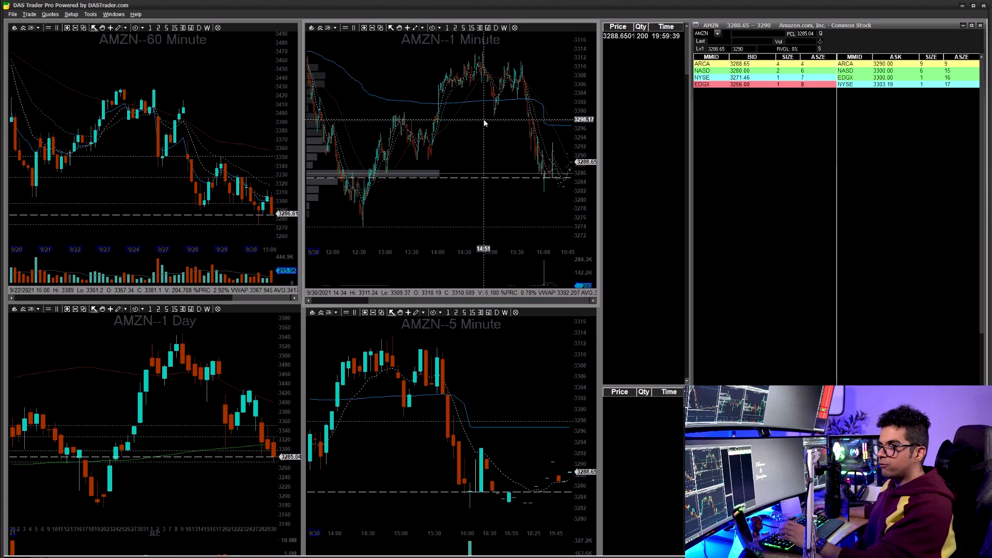
{"action": "left_click", "coordinate": [432, 70]}
{"action": "left_click", "coordinate": [433, 102]}
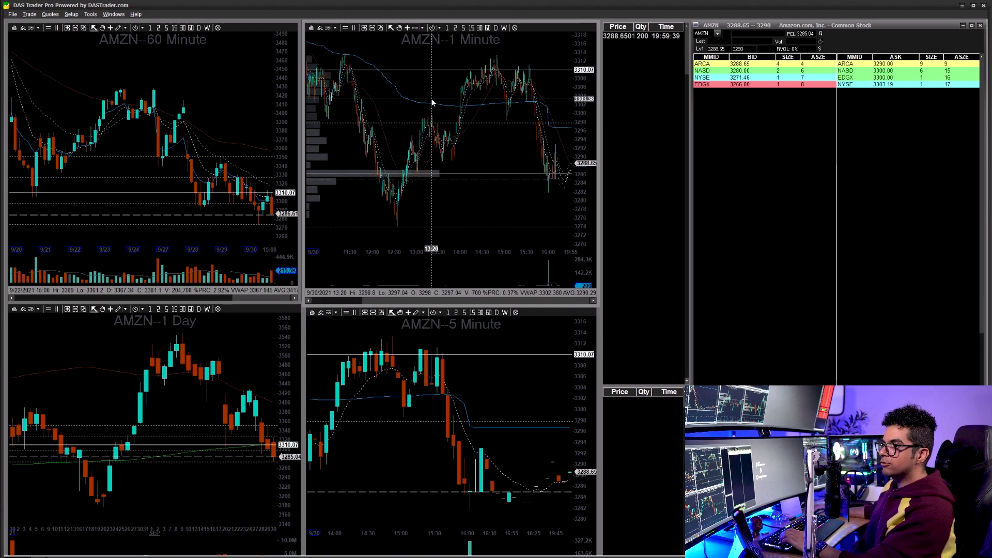
{"action": "left_click_drag", "start_coordinate": [368, 122], "coordinate": [453, 69]}
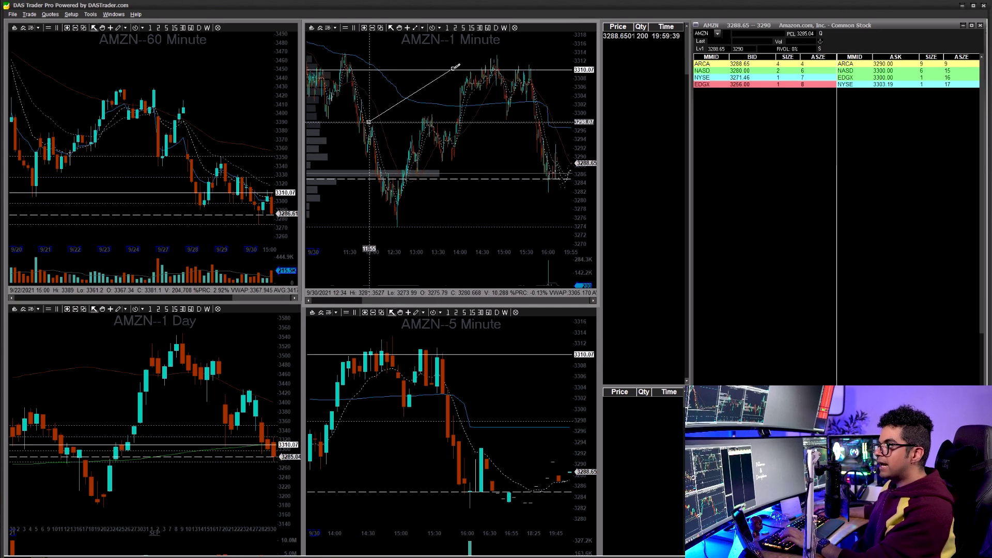
{"action": "key", "text": "Delete"}
{"action": "left_click", "coordinate": [438, 70]}
{"action": "key", "text": "Delete"}
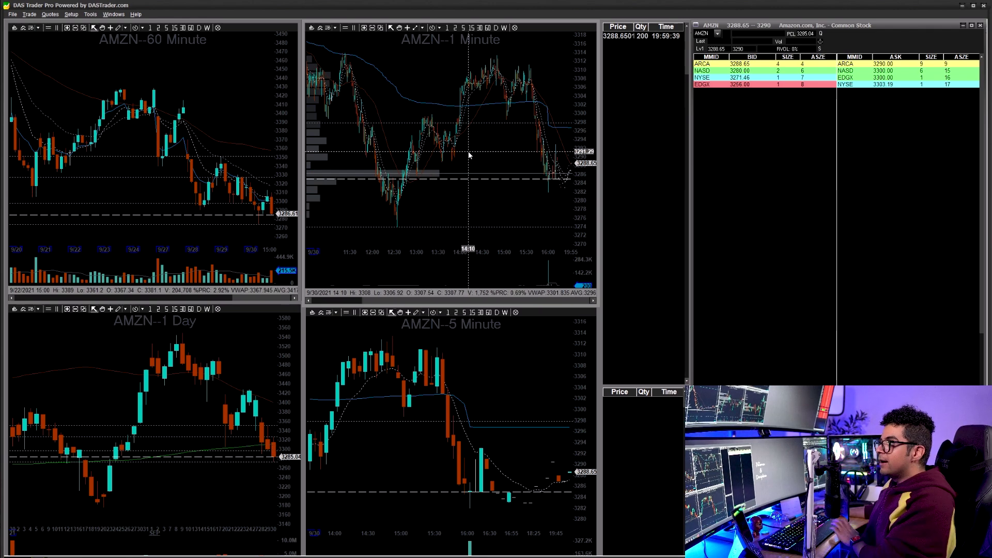
Switch the AMZN chart to daily and back to 1 minute, then zoom into the late session
{"action": "scroll", "coordinate": [469, 155], "scroll_direction": "up", "scroll_amount": 2}
{"action": "scroll", "coordinate": [469, 155], "scroll_direction": "up", "scroll_amount": 1}
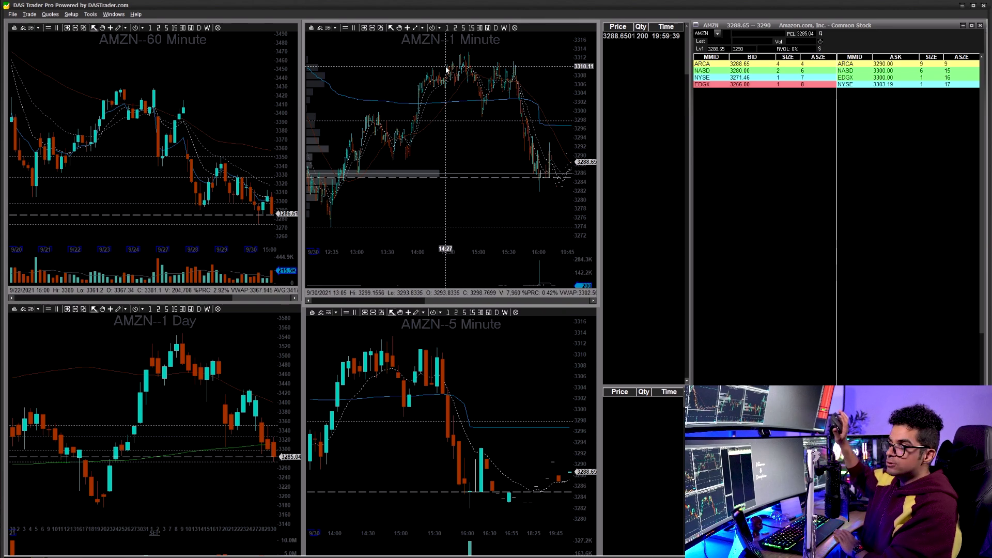
{"action": "key", "text": "Up"}
{"action": "key", "text": "Up"}
{"action": "key", "text": "Up"}
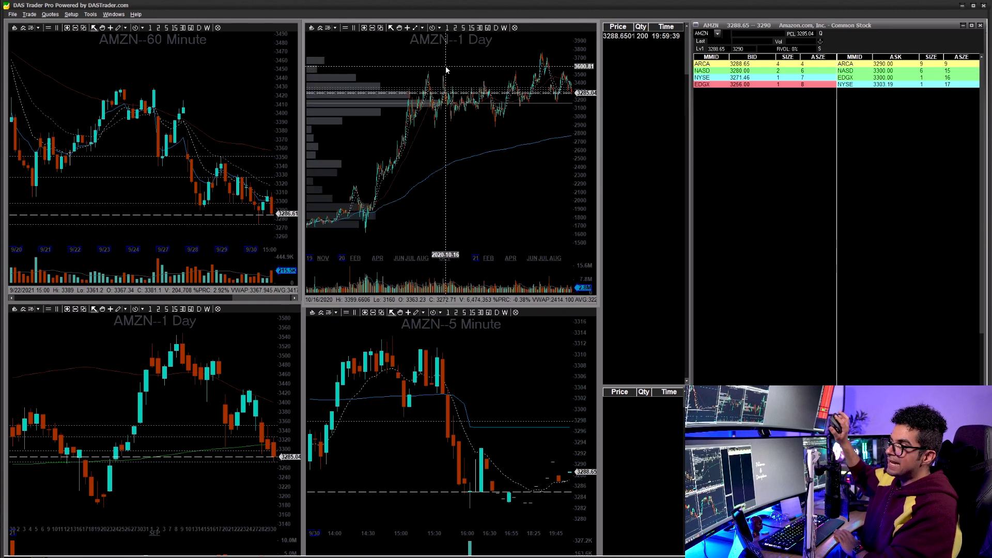
{"action": "key", "text": "Down"}
{"action": "key", "text": "Down"}
{"action": "key", "text": "Down"}
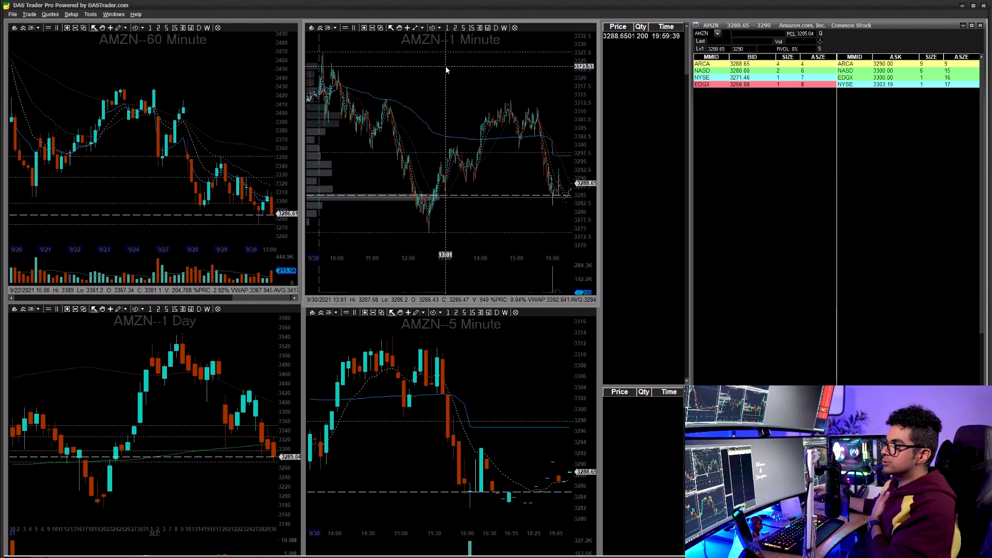
{"action": "scroll", "coordinate": [444, 72], "scroll_direction": "up", "scroll_amount": 5}
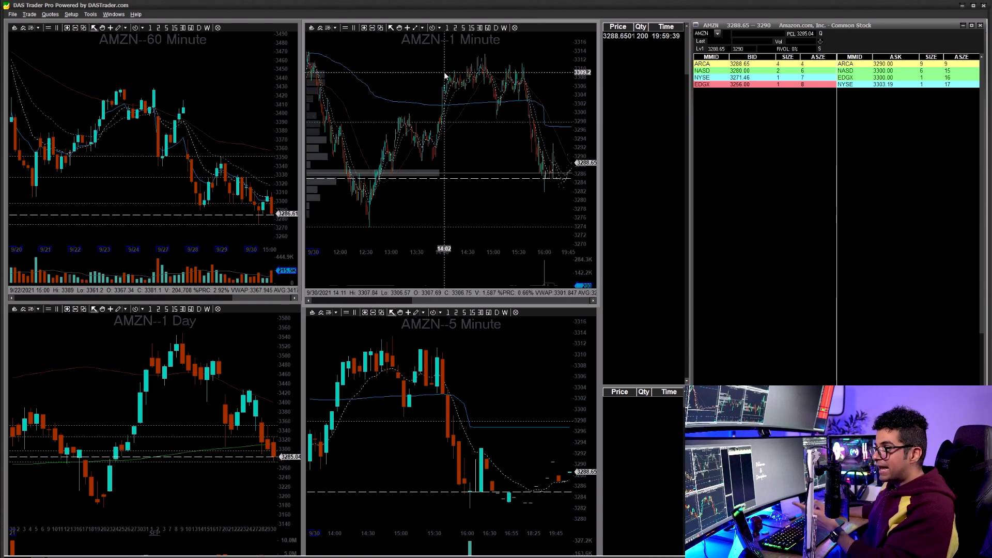
{"action": "scroll", "coordinate": [444, 72], "scroll_direction": "up", "scroll_amount": 2}
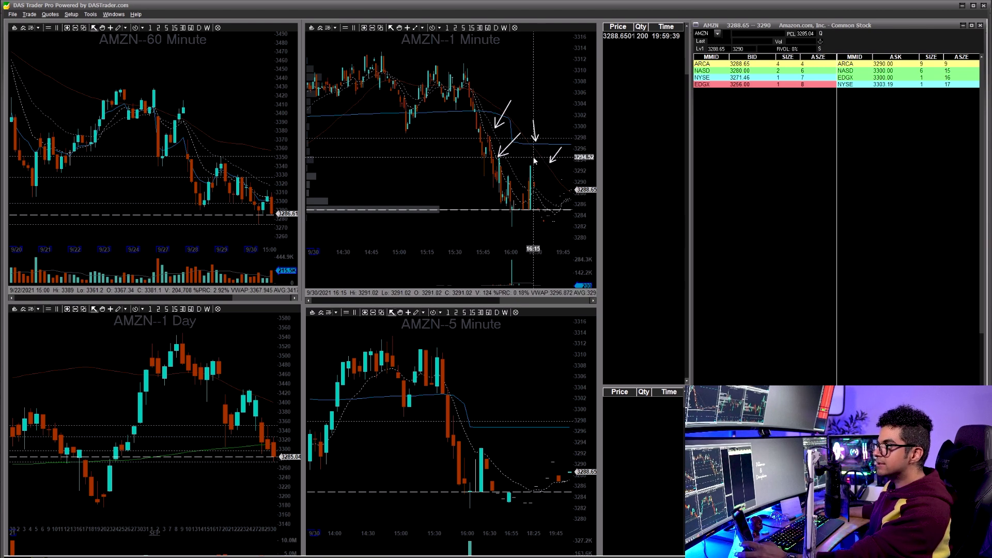
{"action": "right_click", "coordinate": [497, 61]}
{"action": "left_click", "coordinate": [525, 82]}
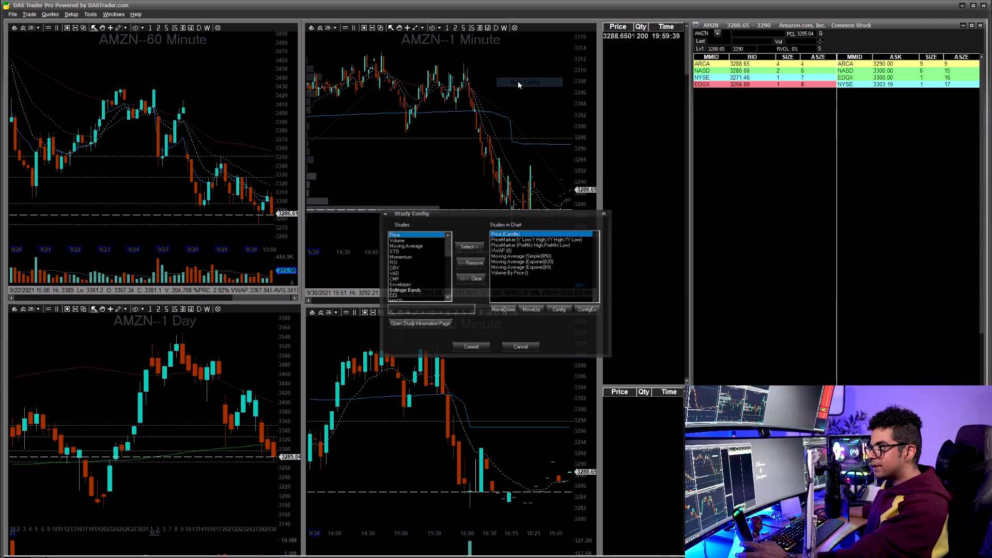
{"action": "left_click", "coordinate": [512, 251]}
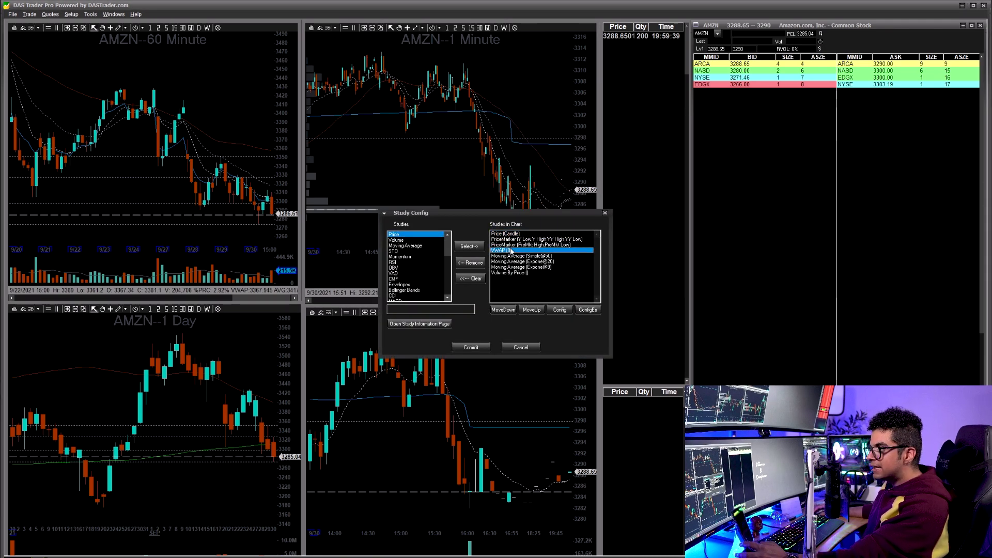
{"action": "left_click", "coordinate": [562, 257]}
{"action": "left_click", "coordinate": [556, 261]}
{"action": "left_click", "coordinate": [545, 267]}
{"action": "left_click", "coordinate": [534, 273]}
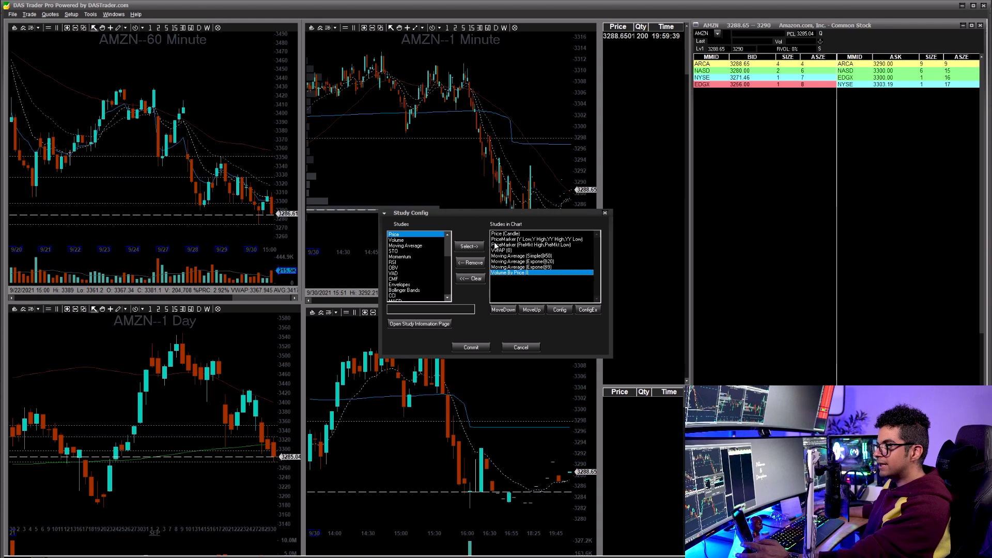
{"action": "left_click", "coordinate": [514, 245]}
{"action": "left_click", "coordinate": [519, 240]}
{"action": "left_click", "coordinate": [521, 246]}
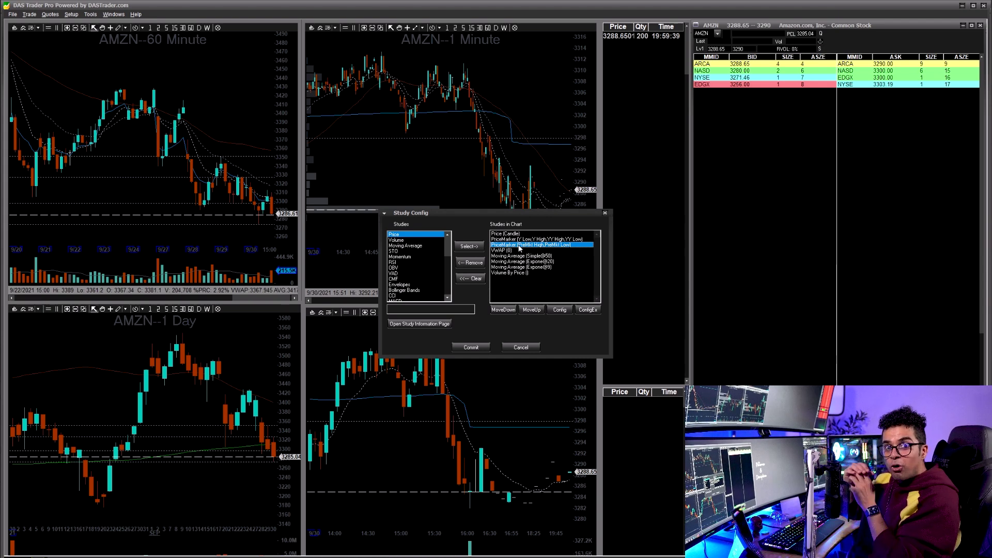
{"action": "left_click", "coordinate": [523, 239]}
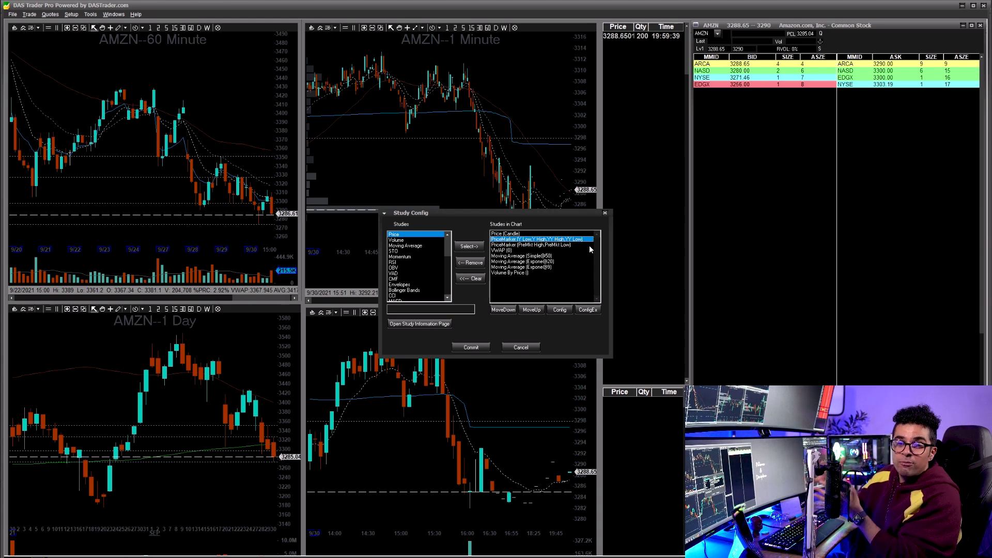
{"action": "key", "text": "Return"}
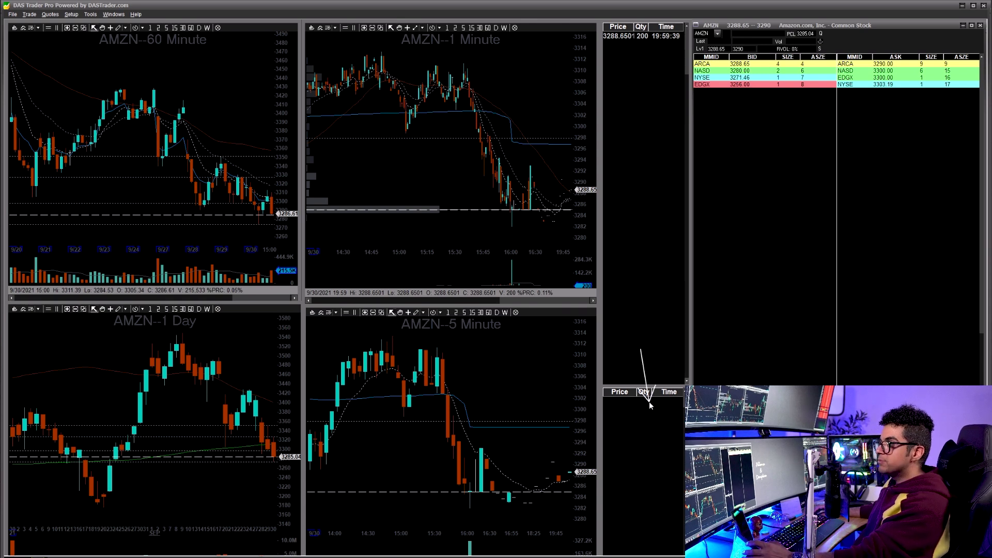
Open the Time_Sale Config settings for the time-and-sales panel
{"action": "right_click", "coordinate": [644, 422]}
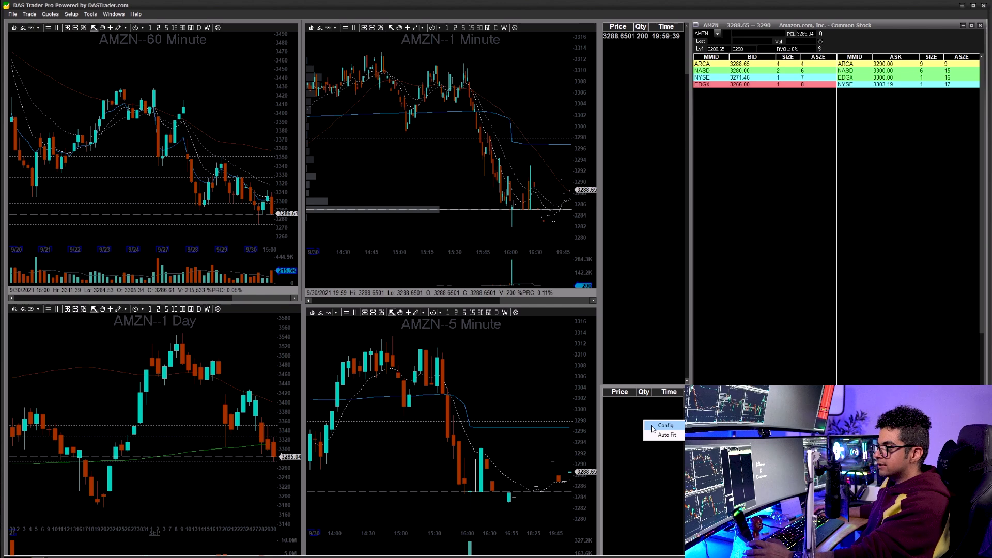
{"action": "left_click", "coordinate": [665, 425]}
{"action": "mouse_move", "coordinate": [591, 285]}
{"action": "left_mouse_down"}
{"action": "mouse_move", "coordinate": [582, 310]}
{"action": "mouse_move", "coordinate": [614, 305]}
{"action": "mouse_move", "coordinate": [558, 330]}
{"action": "left_mouse_up"}
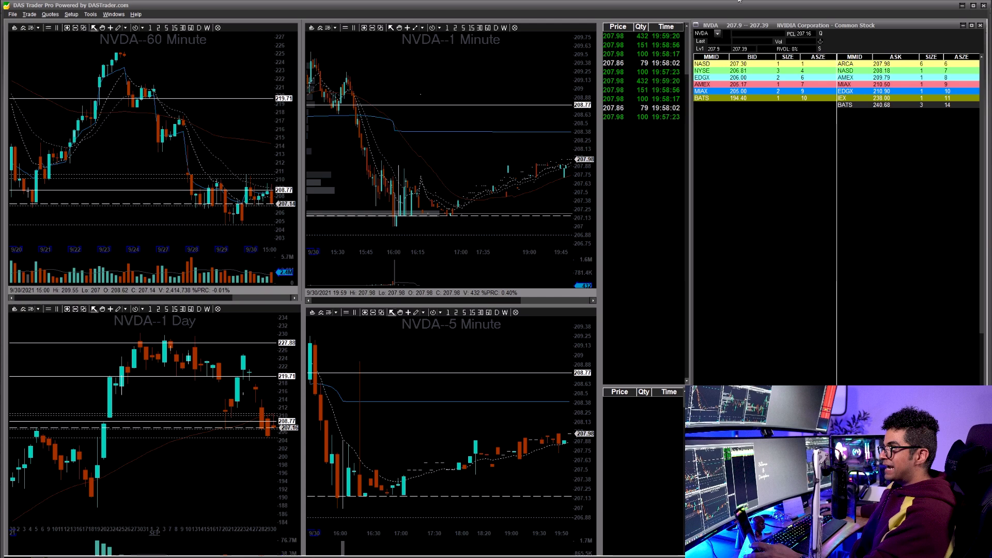
Enter TSLA in the Level 2 symbol box, dismissing the script error, to load it everywhere
{"action": "left_click", "coordinate": [824, 44]}
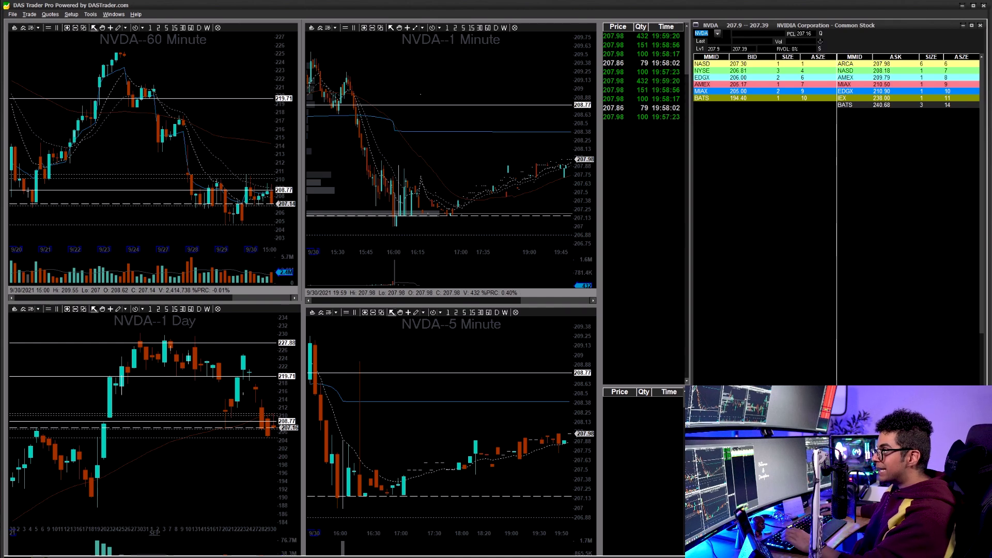
{"action": "type", "text": "T"}
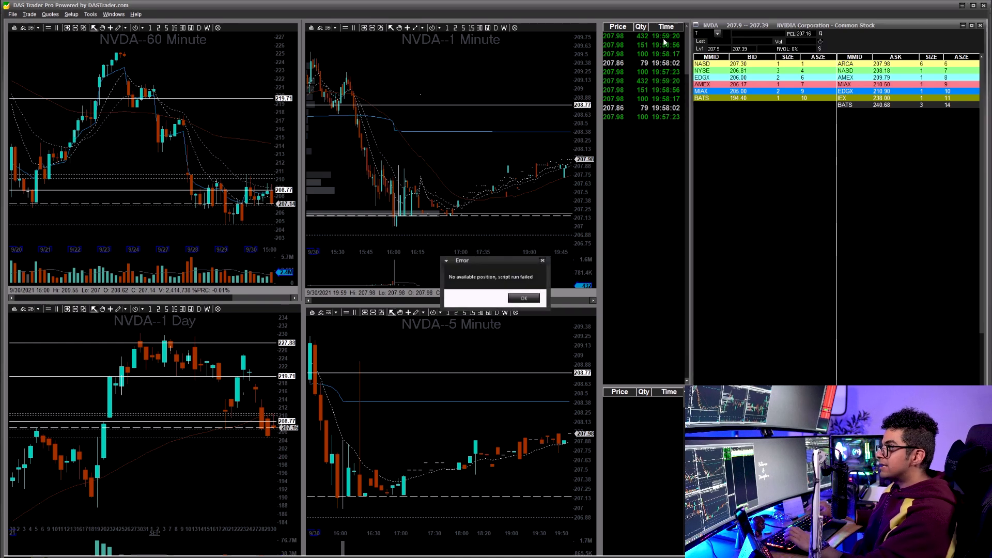
{"action": "left_click", "coordinate": [524, 298]}
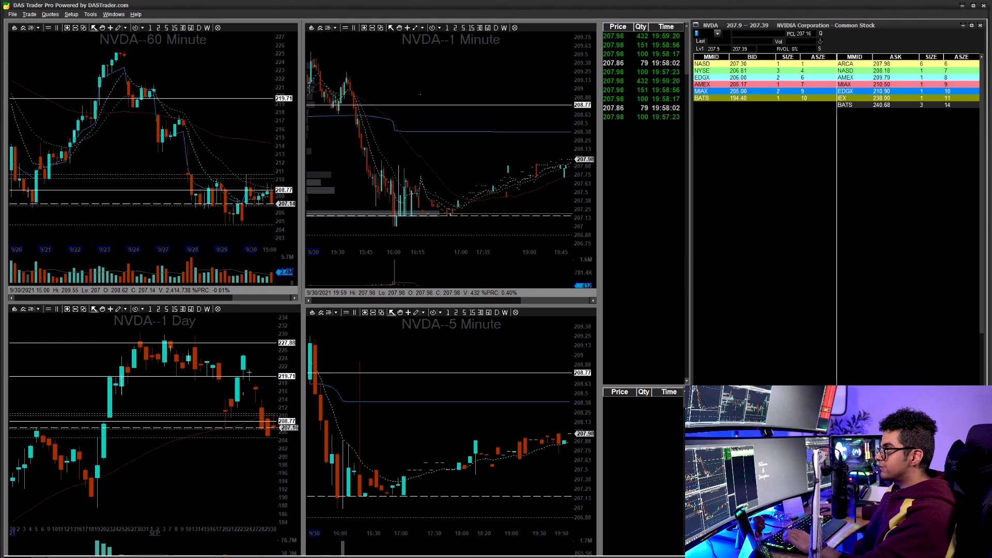
{"action": "type", "text": "SLA"}
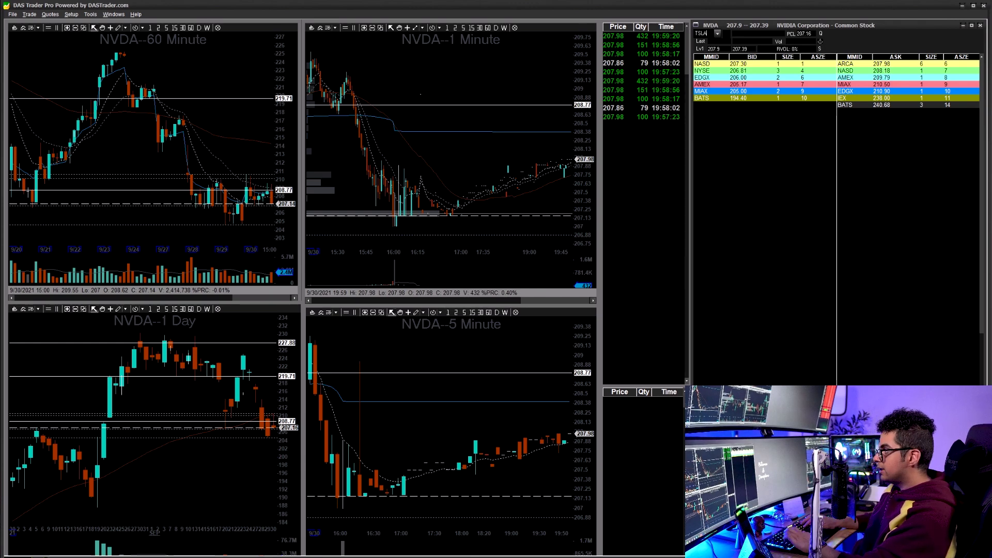
{"action": "key", "text": "Return"}
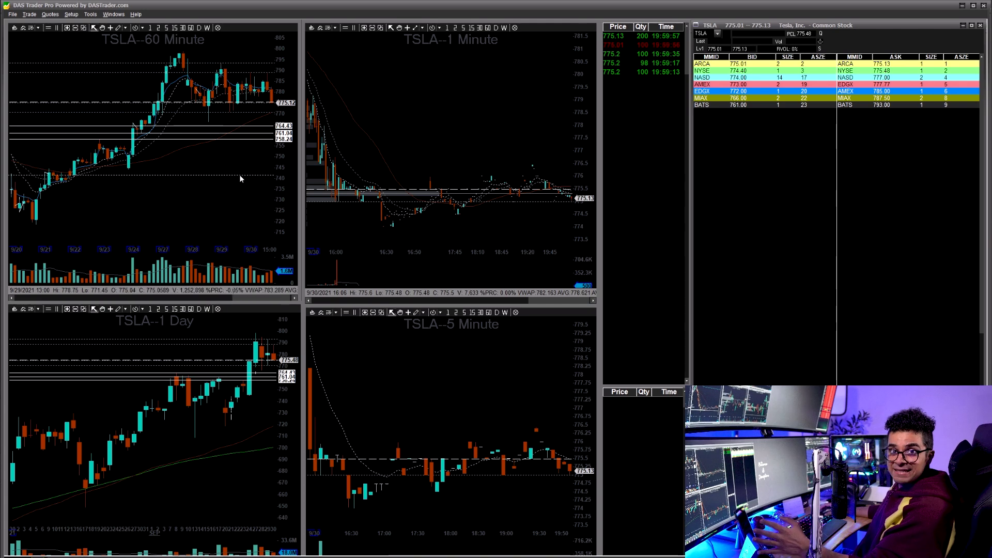
Open the Level 2 Config dialog and its font settings
{"action": "right_click", "coordinate": [740, 125]}
{"action": "left_click", "coordinate": [752, 137]}
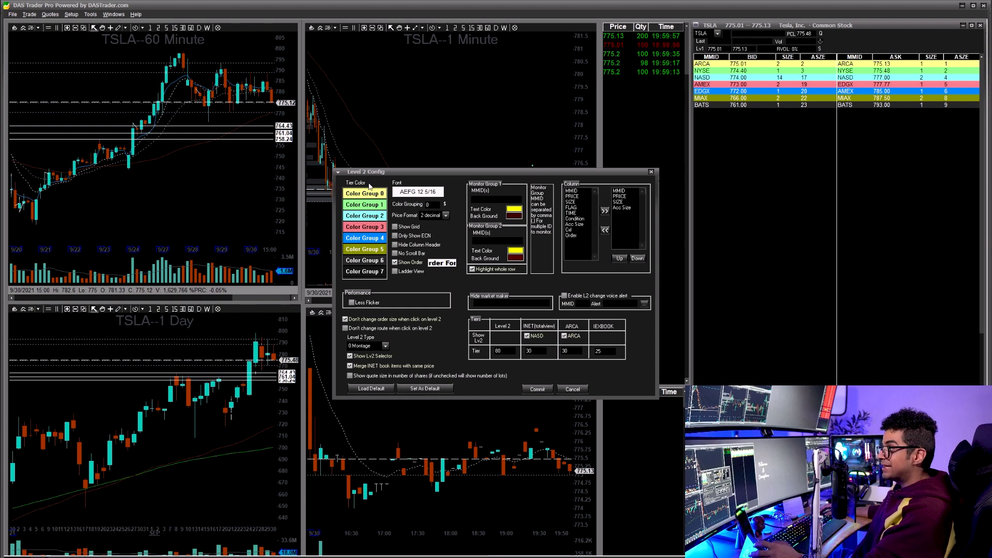
{"action": "left_click", "coordinate": [415, 193]}
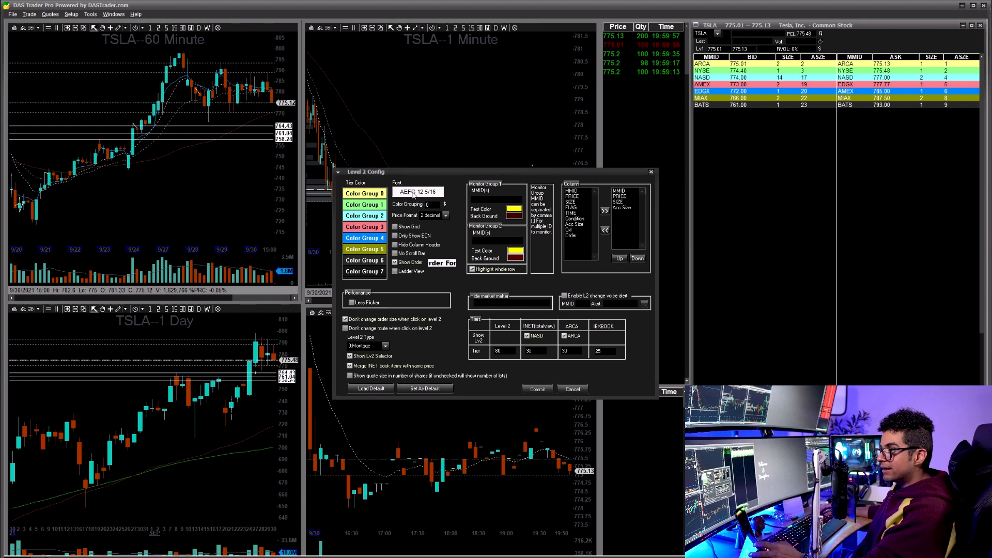